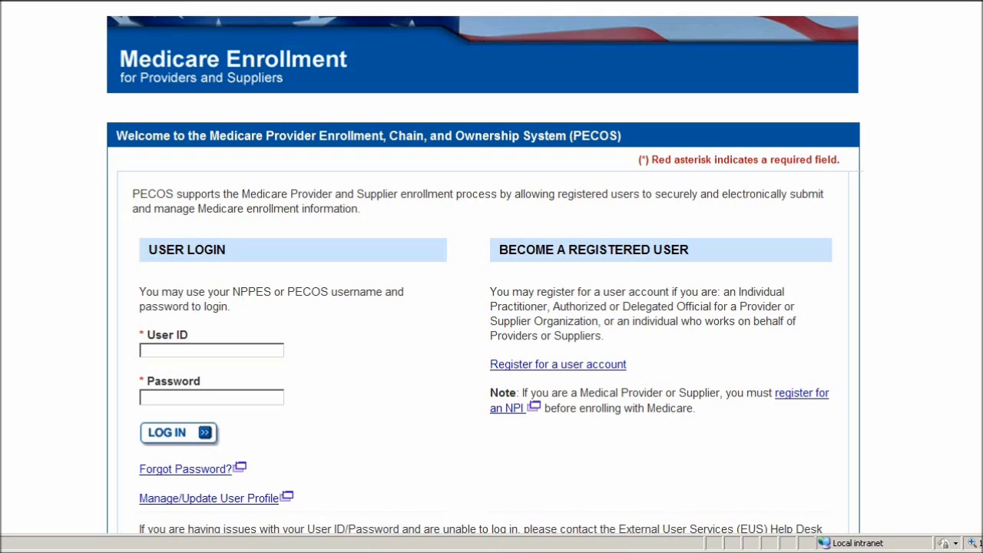
- Sign in to PECOS with the organization's user ID and open the My Enrollments page
{"action": "left_click", "coordinate": [243, 351]}
{"action": "type", "text": "pecosorg15"}
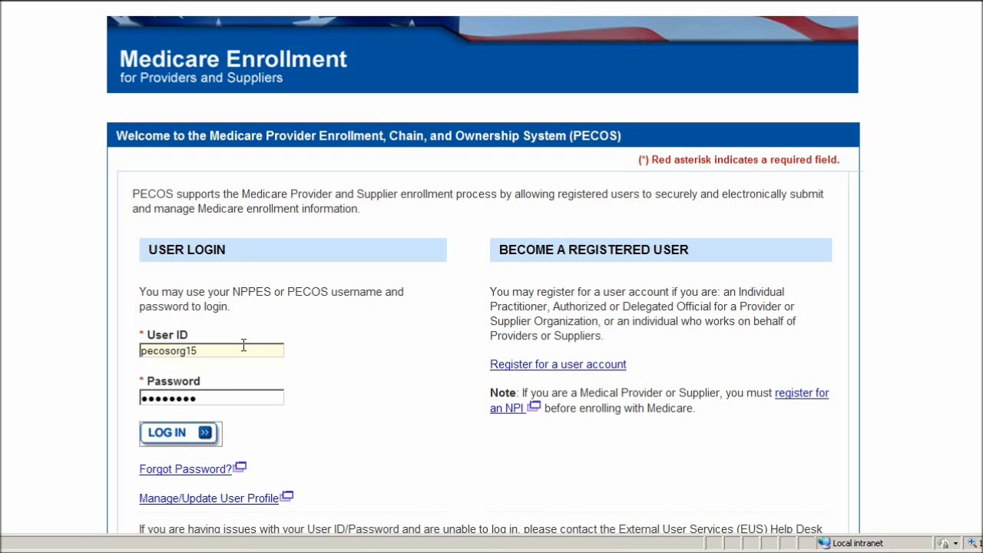
{"action": "left_click", "coordinate": [171, 438]}
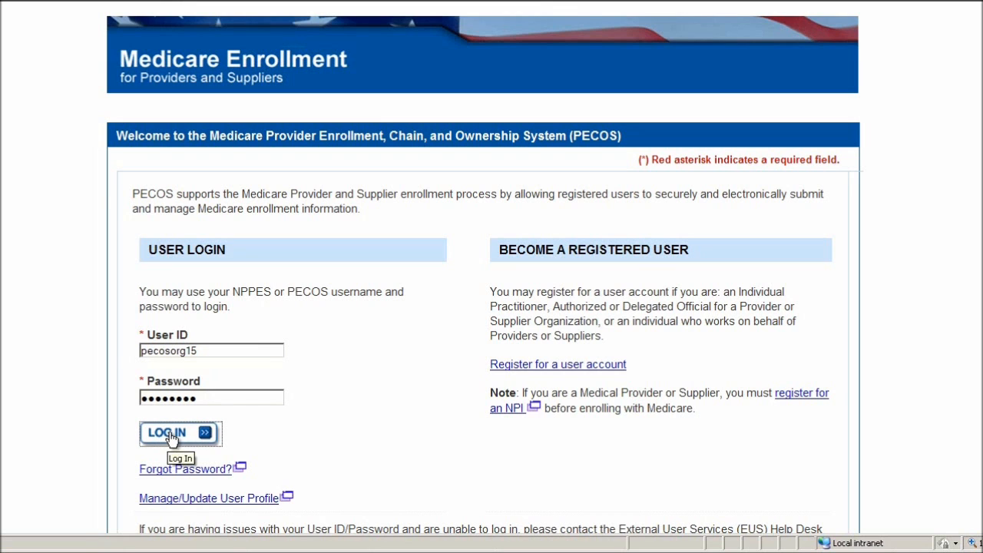
{"action": "scroll", "coordinate": [253, 278], "scroll_direction": "down", "scroll_amount": 2}
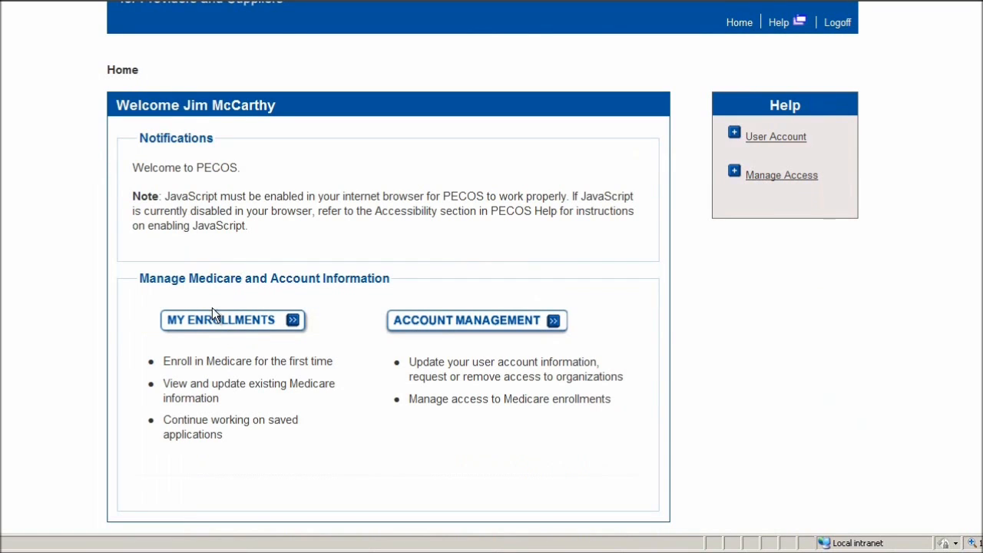
{"action": "left_click", "coordinate": [228, 326]}
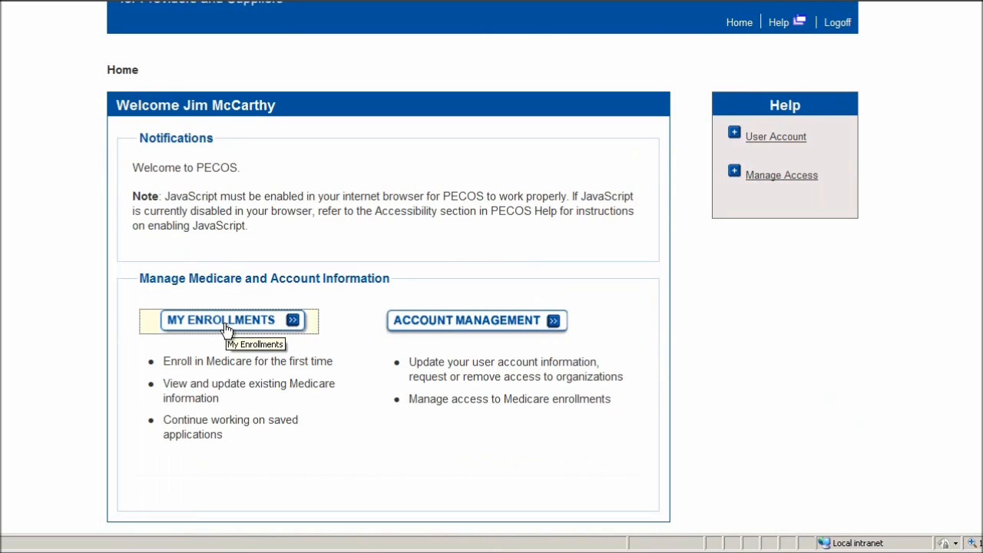
{"action": "scroll", "coordinate": [476, 245], "scroll_direction": "down", "scroll_amount": 2}
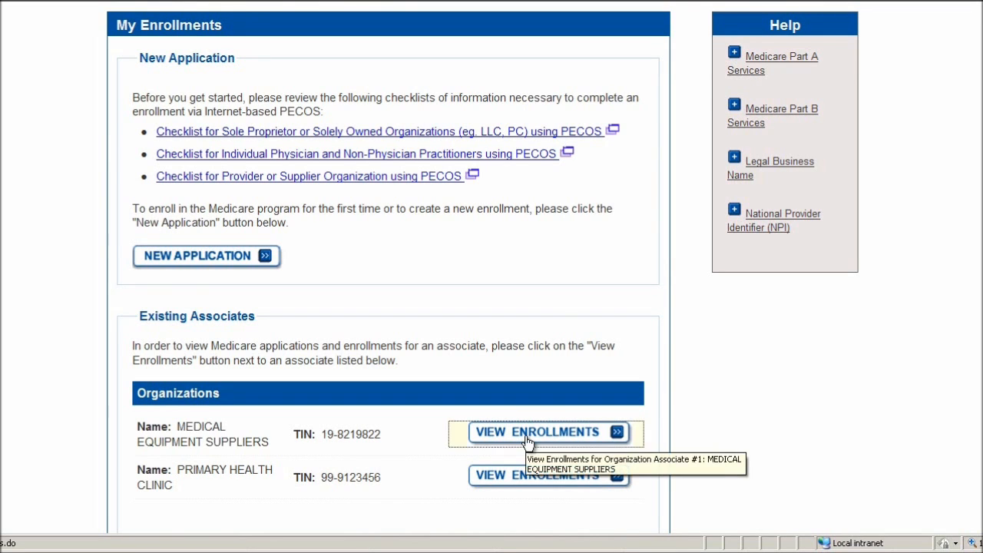
- Show MEDICAL EQUIPMENT SUPPLIERS' enrollments down to the approved 855S Sports Medicine enrollment
{"action": "left_click", "coordinate": [568, 434]}
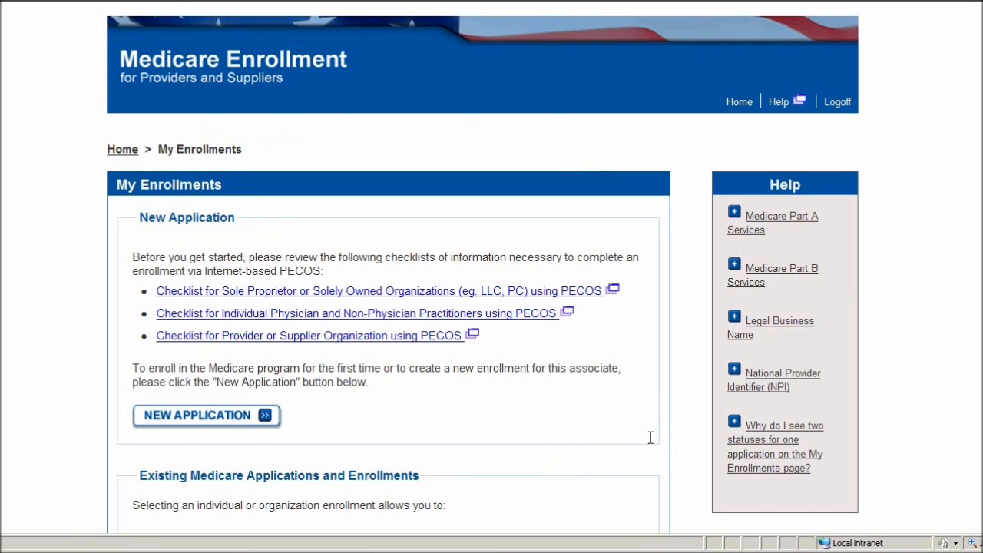
{"action": "scroll", "coordinate": [649, 437], "scroll_direction": "down", "scroll_amount": 3}
{"action": "scroll", "coordinate": [649, 442], "scroll_direction": "down", "scroll_amount": 12}
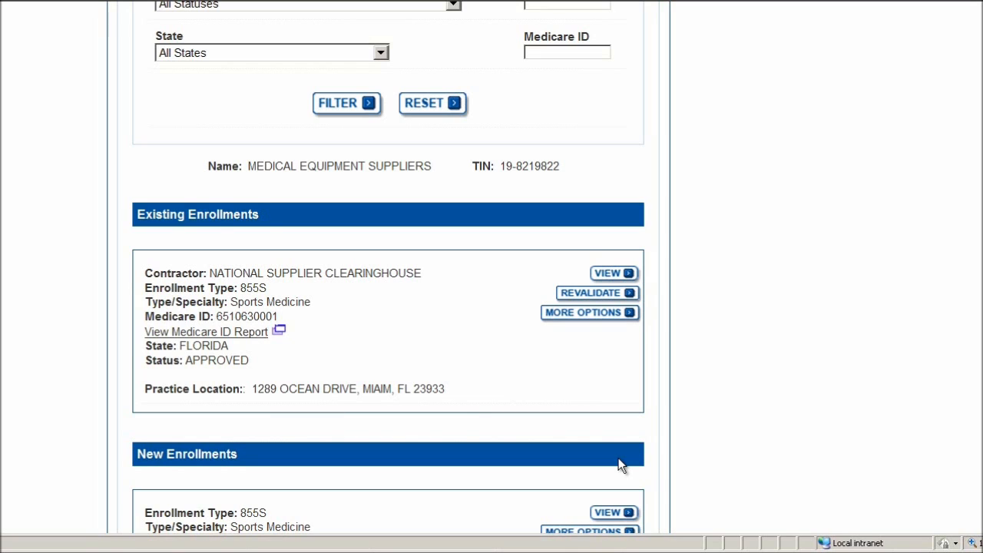
- Choose 'Perform a Change of Information' on the approved enrollment and continue the questionnaire
{"action": "left_click", "coordinate": [550, 314]}
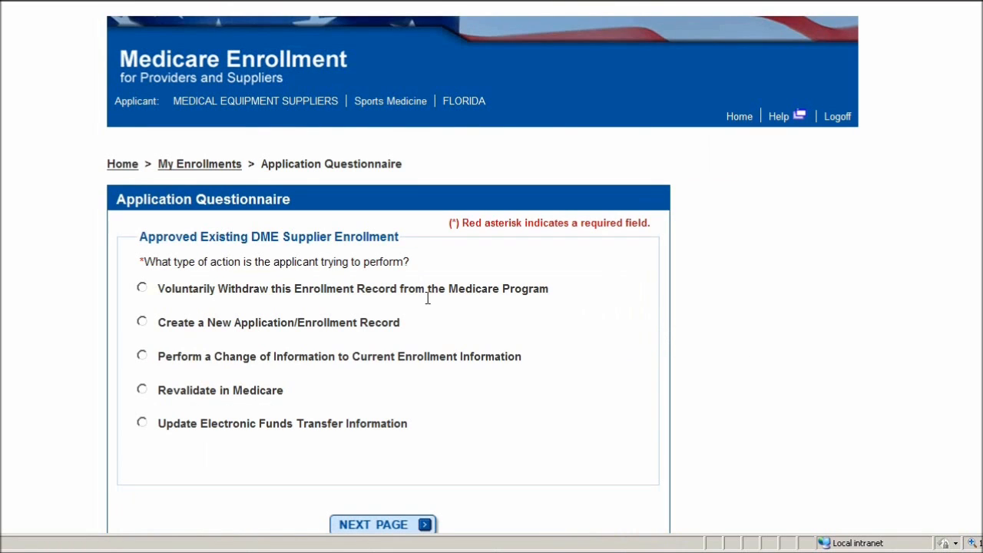
{"action": "scroll", "coordinate": [447, 280], "scroll_direction": "down", "scroll_amount": 2}
{"action": "scroll", "coordinate": [448, 280], "scroll_direction": "down", "scroll_amount": 2}
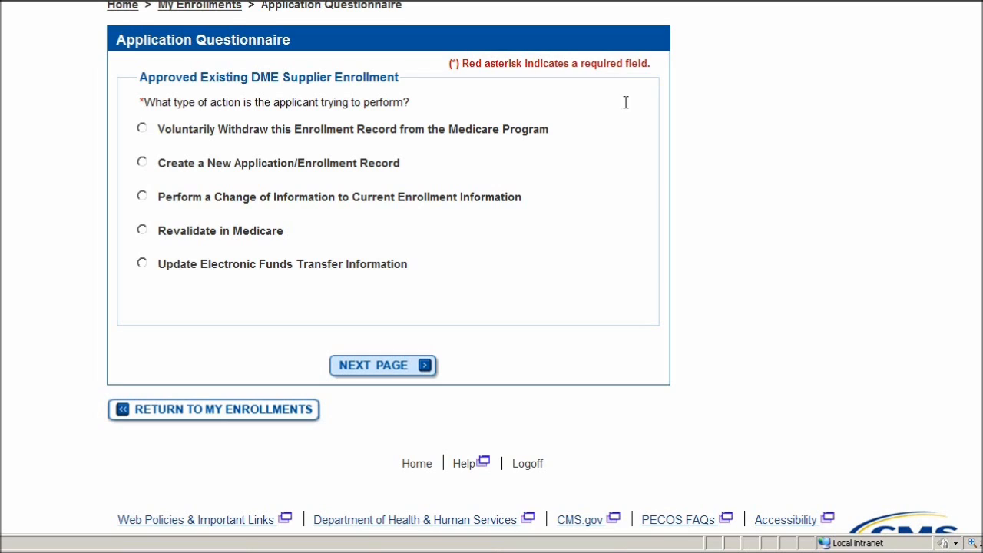
{"action": "left_click", "coordinate": [142, 196]}
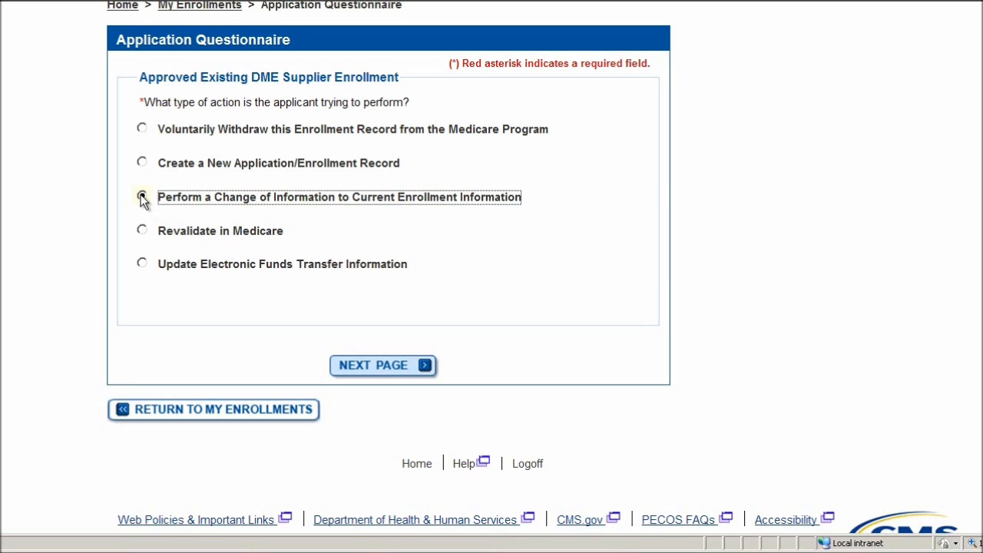
{"action": "left_click", "coordinate": [386, 369]}
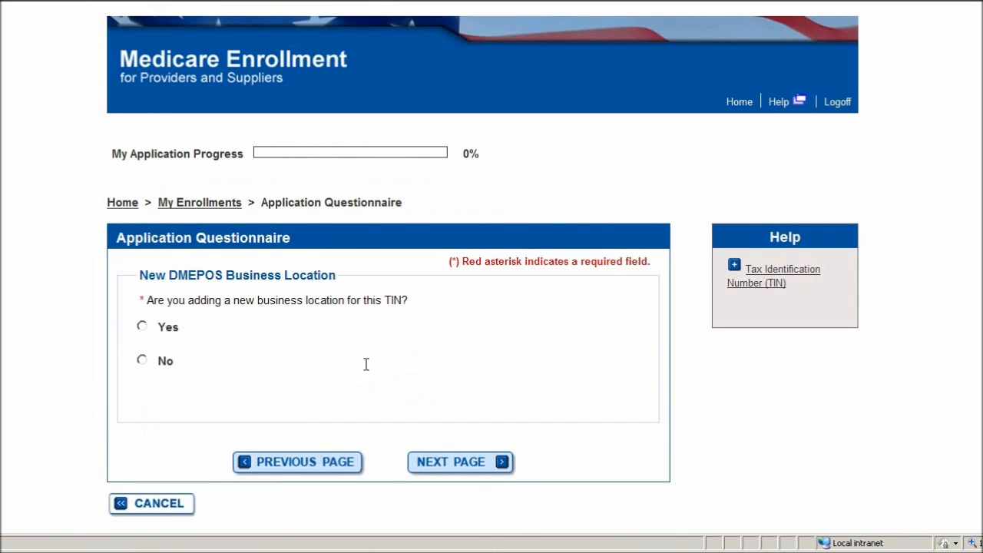
- Answer Yes to adding a new DMEPOS business location for this TIN and continue
{"action": "scroll", "coordinate": [368, 359], "scroll_direction": "down", "scroll_amount": 2}
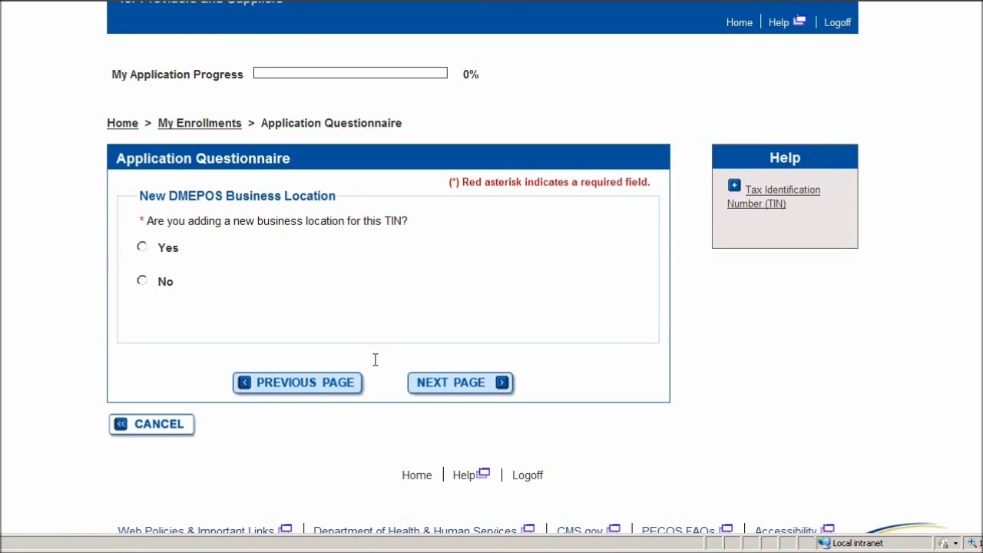
{"action": "left_click", "coordinate": [143, 248]}
{"action": "left_click", "coordinate": [450, 386]}
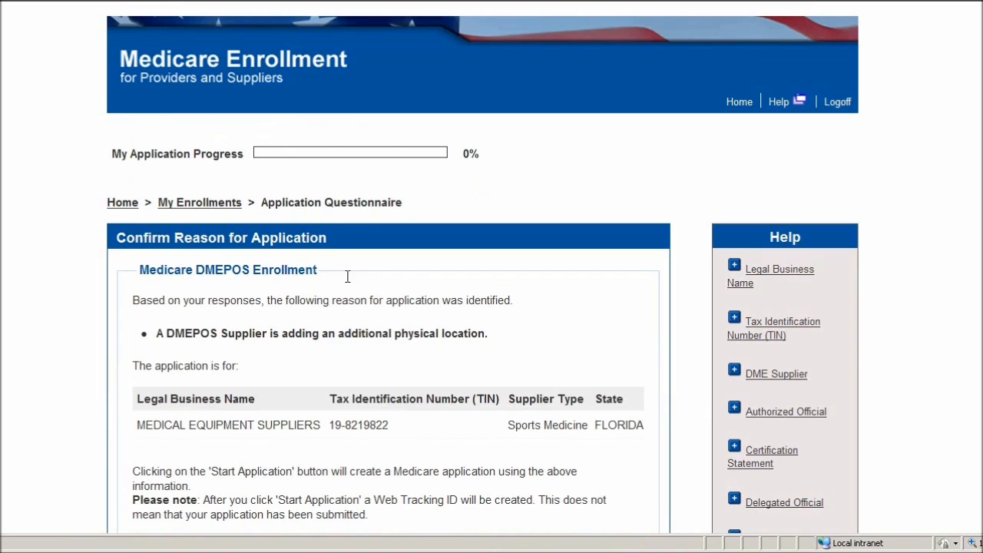
{"action": "scroll", "coordinate": [351, 281], "scroll_direction": "down", "scroll_amount": 2}
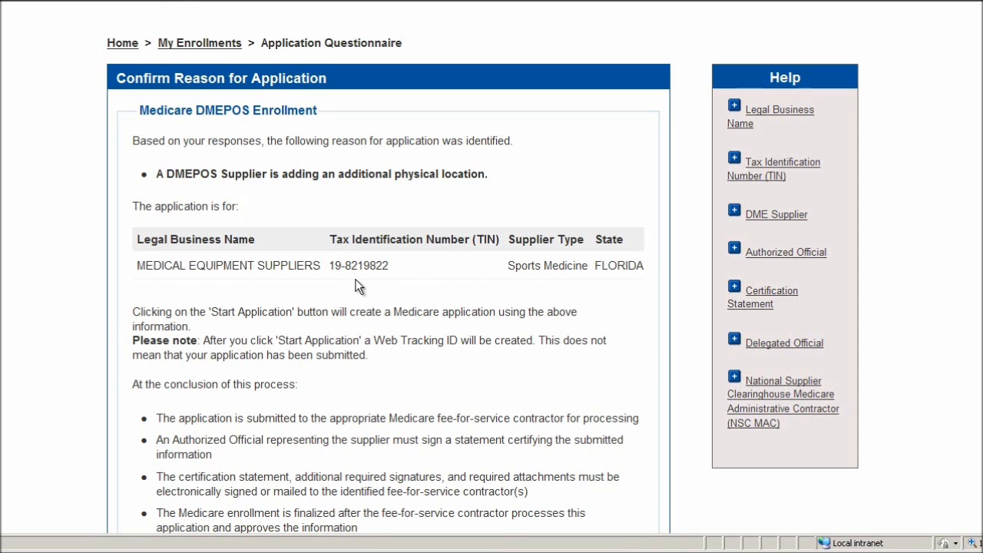
{"action": "scroll", "coordinate": [359, 287], "scroll_direction": "down", "scroll_amount": 2}
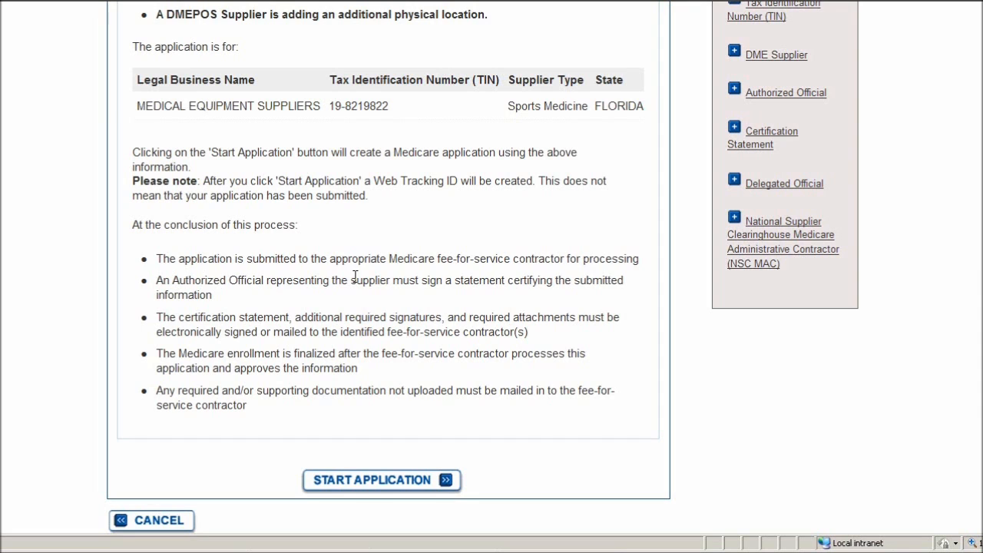
- Start the application and browse the new Initial Enrollment's topics in Fast Track View
{"action": "left_click", "coordinate": [362, 482]}
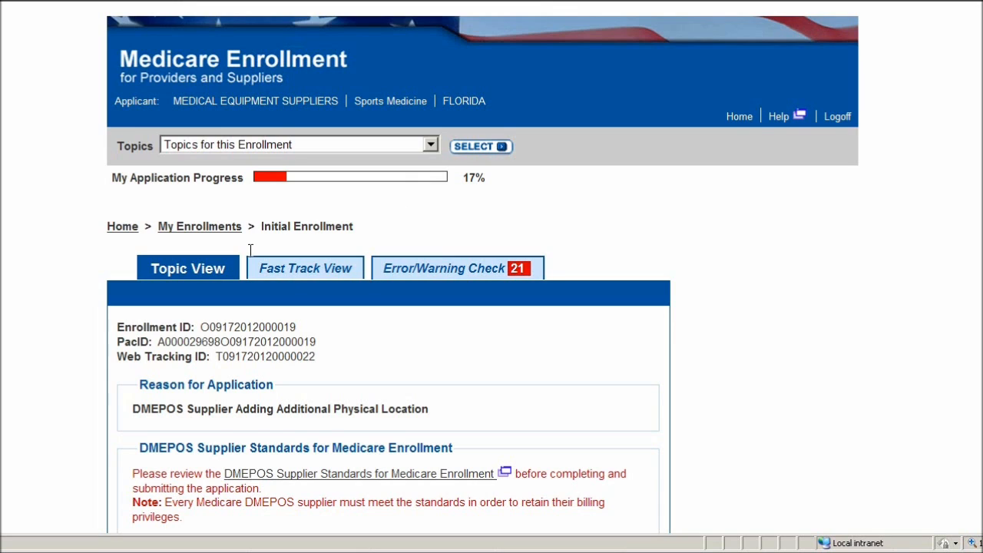
{"action": "scroll", "coordinate": [249, 251], "scroll_direction": "down", "scroll_amount": 2}
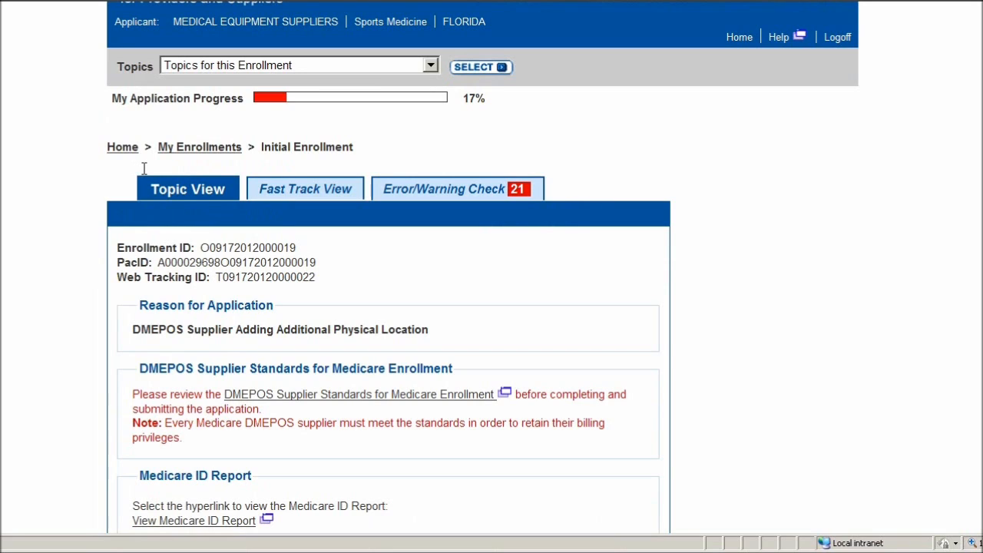
{"action": "left_click", "coordinate": [286, 191]}
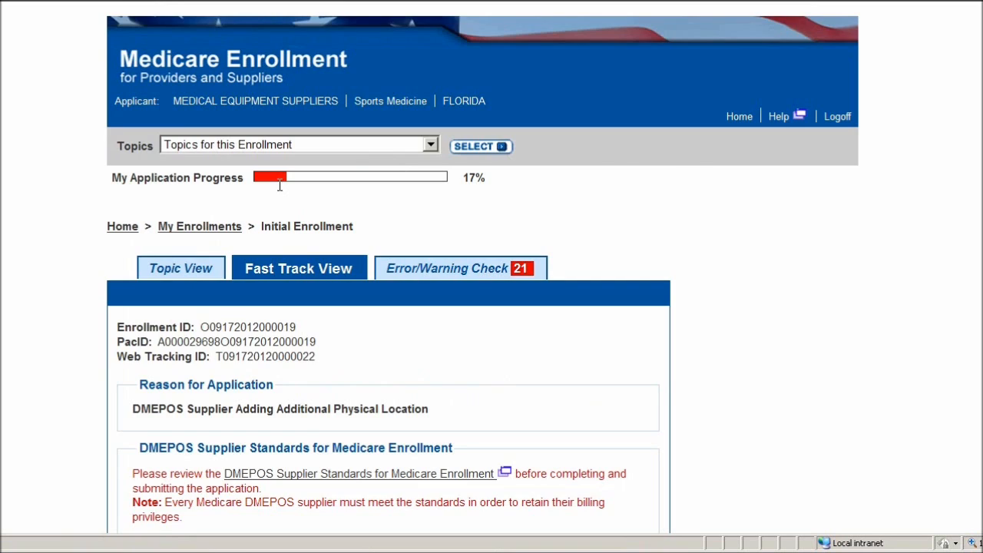
{"action": "scroll", "coordinate": [321, 252], "scroll_direction": "down", "scroll_amount": 5}
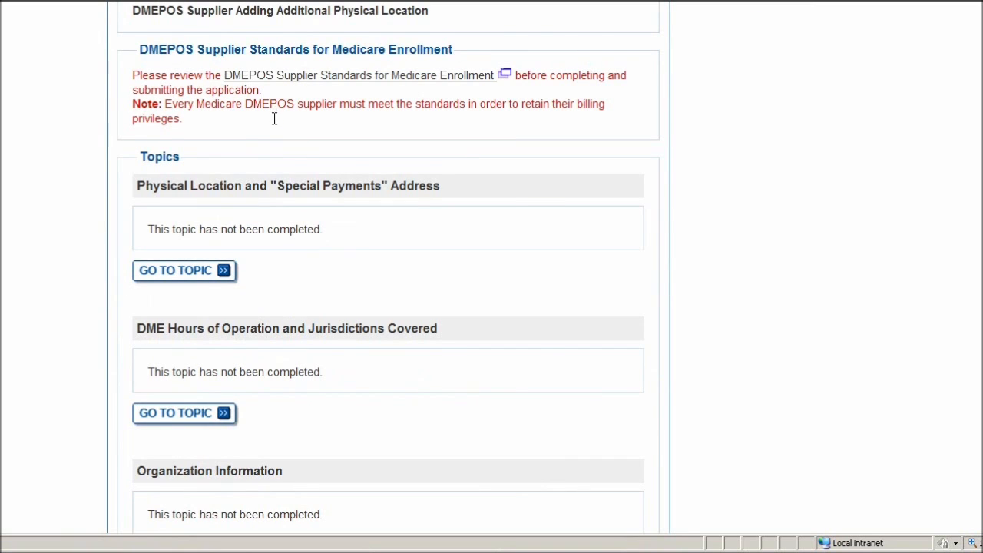
{"action": "scroll", "coordinate": [257, 120], "scroll_direction": "down", "scroll_amount": 8}
{"action": "scroll", "coordinate": [247, 138], "scroll_direction": "up", "scroll_amount": 2}
{"action": "scroll", "coordinate": [248, 138], "scroll_direction": "up", "scroll_amount": 10}
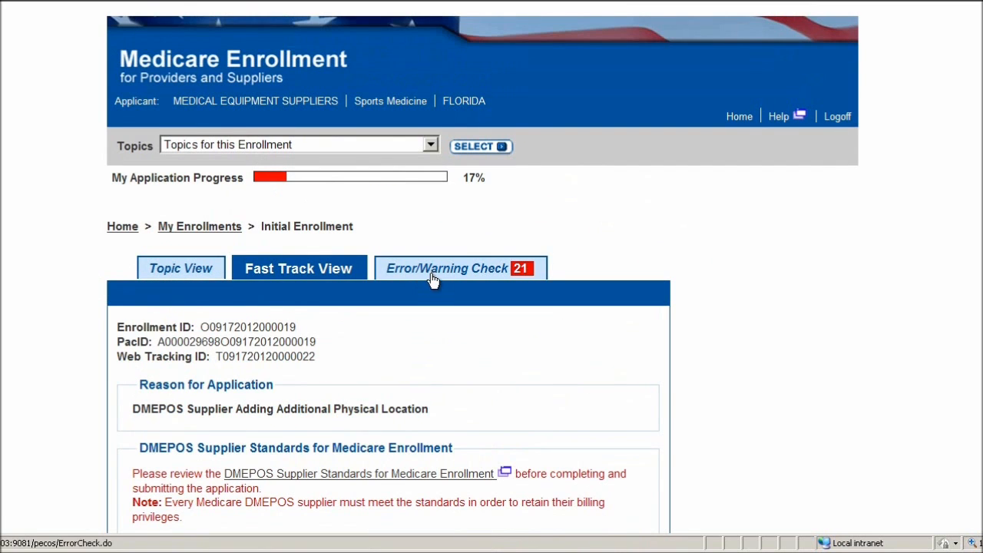
- Scan the 21 items in the Error/Warning Check table, then return to Topic View
{"action": "left_click", "coordinate": [430, 277]}
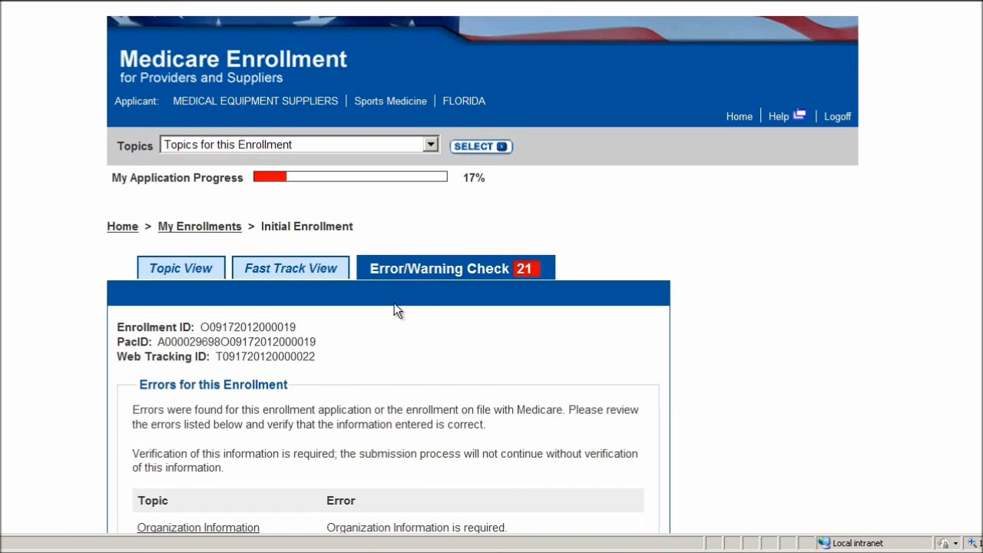
{"action": "scroll", "coordinate": [353, 284], "scroll_direction": "down", "scroll_amount": 3}
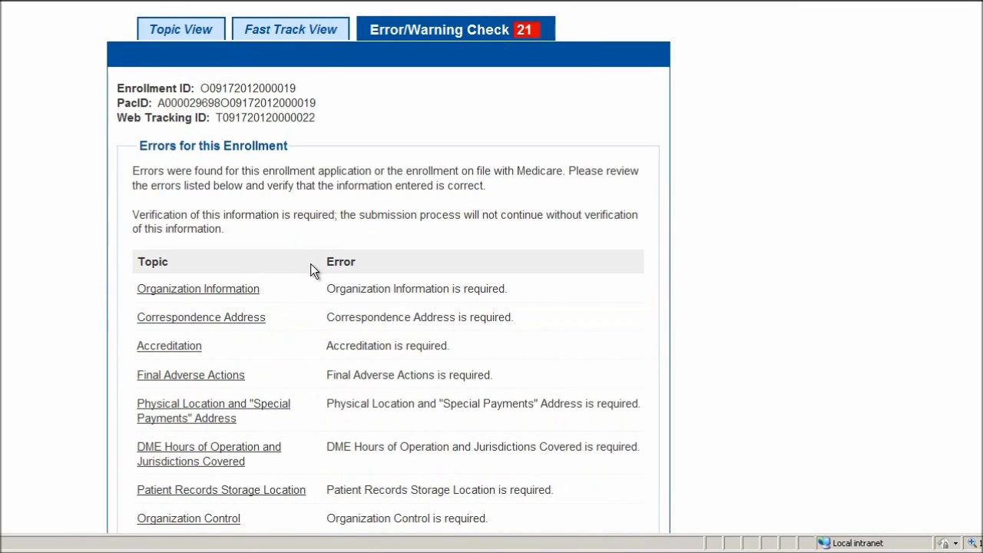
{"action": "left_click", "coordinate": [186, 31]}
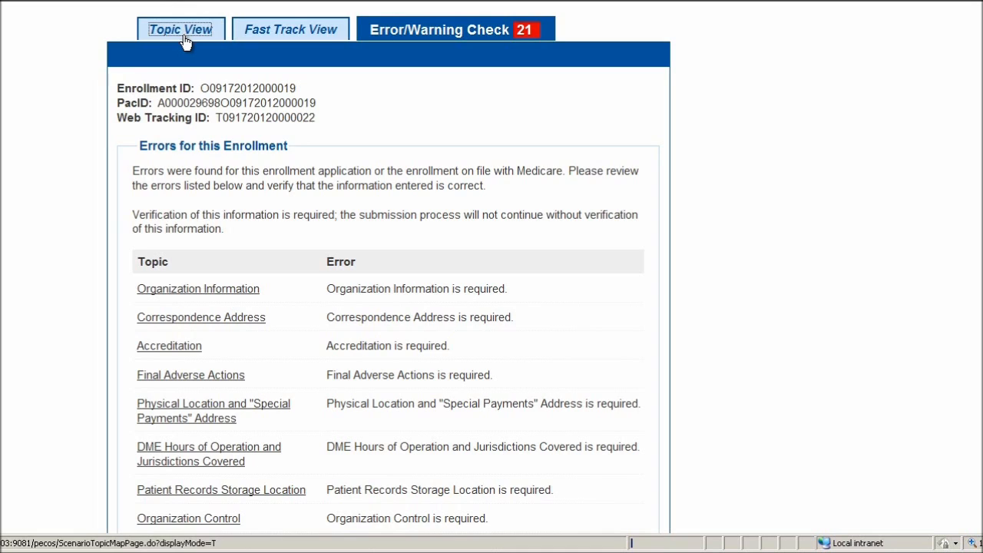
{"action": "scroll", "coordinate": [218, 185], "scroll_direction": "down", "scroll_amount": 6}
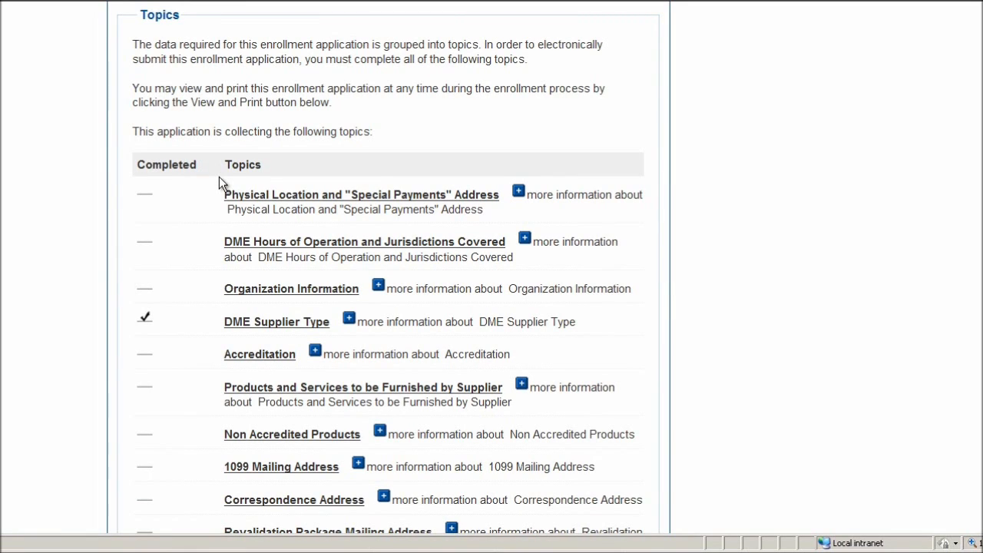
- Open the Physical Location and "Special Payments" Address topic and begin adding a physical location
{"action": "left_click", "coordinate": [275, 197]}
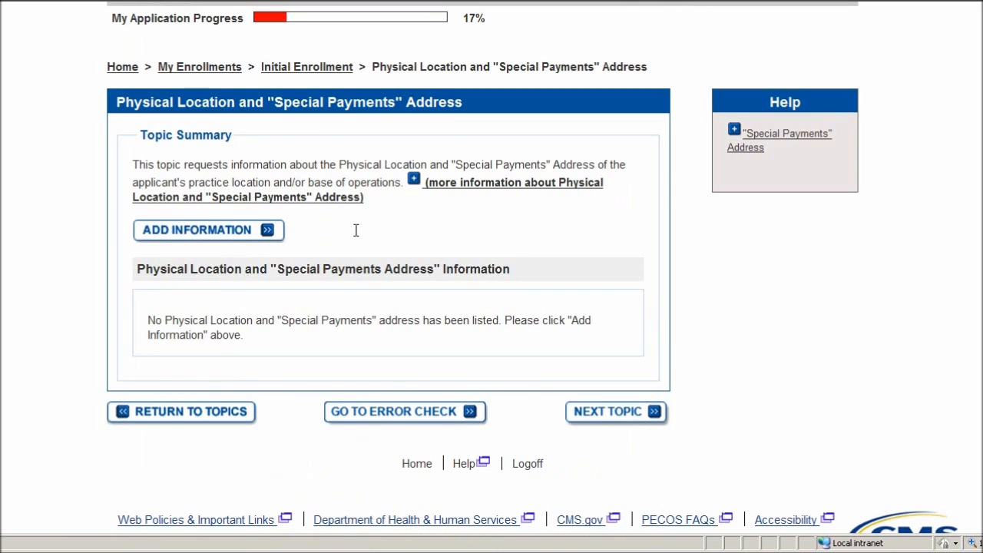
{"action": "left_click", "coordinate": [198, 231]}
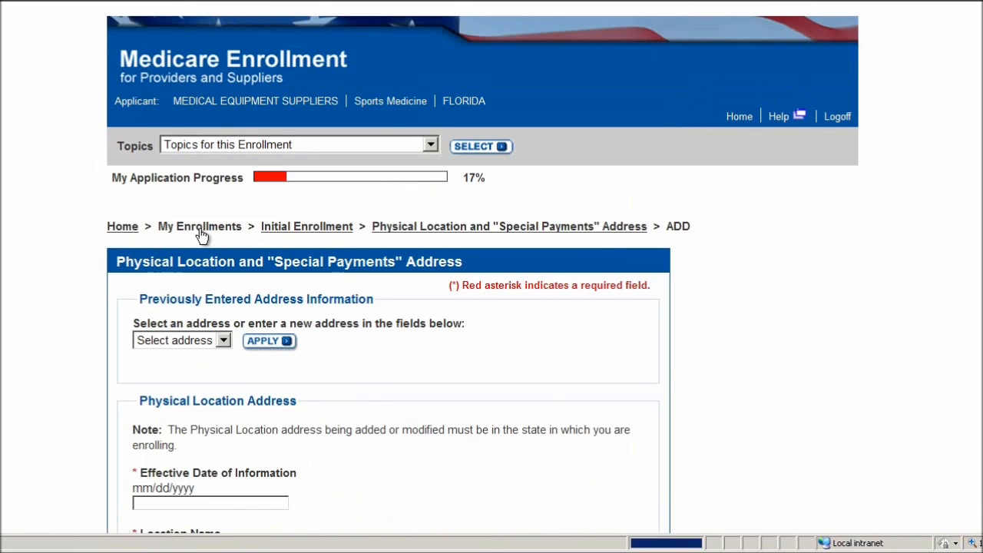
{"action": "scroll", "coordinate": [201, 234], "scroll_direction": "down", "scroll_amount": 5}
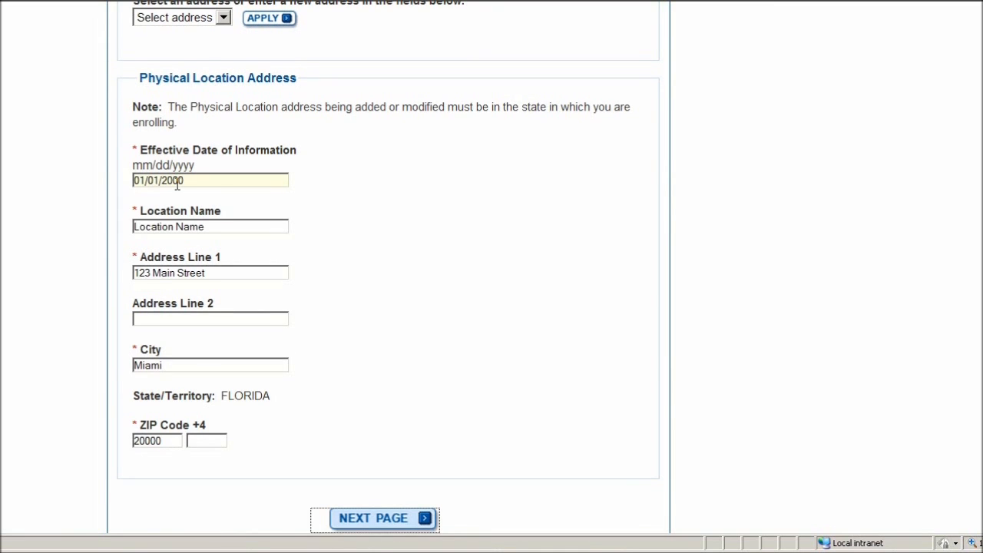
- Enter the location's telephone number on its contact information page
{"action": "left_click", "coordinate": [363, 521]}
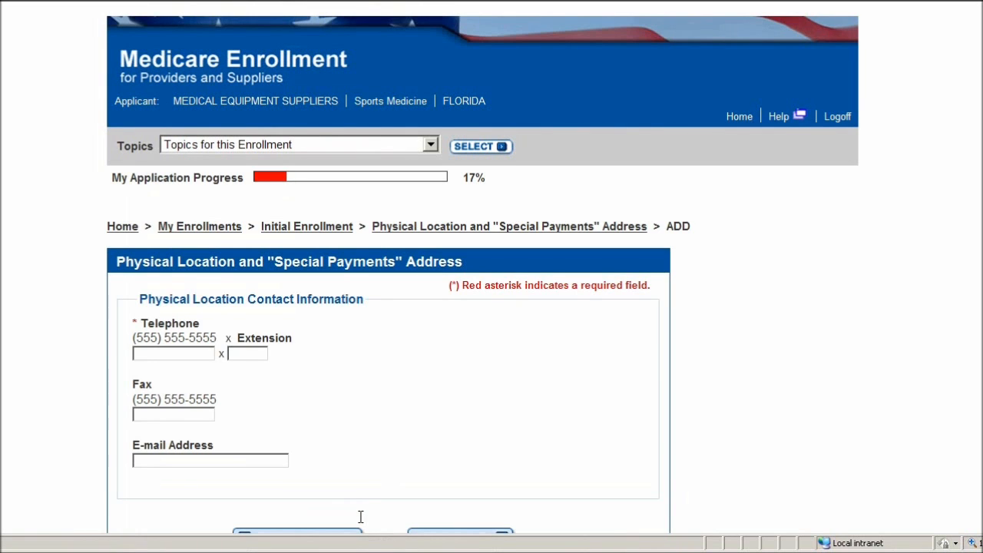
{"action": "scroll", "coordinate": [401, 287], "scroll_direction": "down", "scroll_amount": 2}
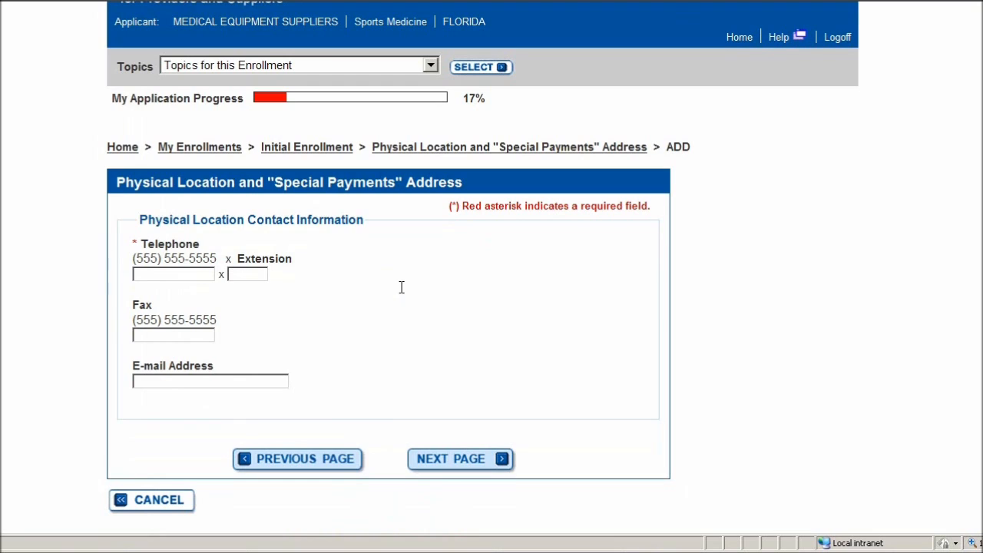
{"action": "left_click", "coordinate": [171, 275]}
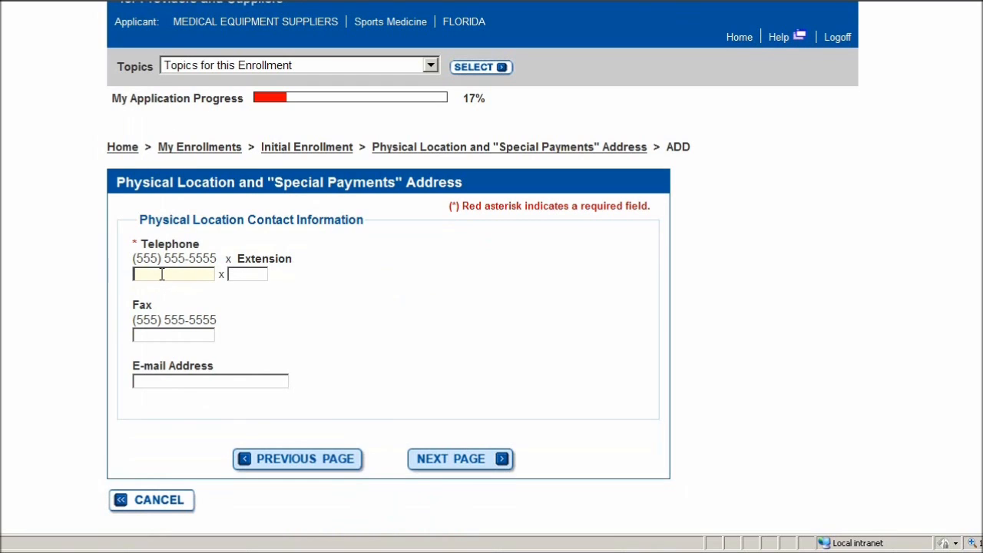
- Enter the location's NPI and TIN on the claims information page
{"action": "left_click", "coordinate": [455, 461]}
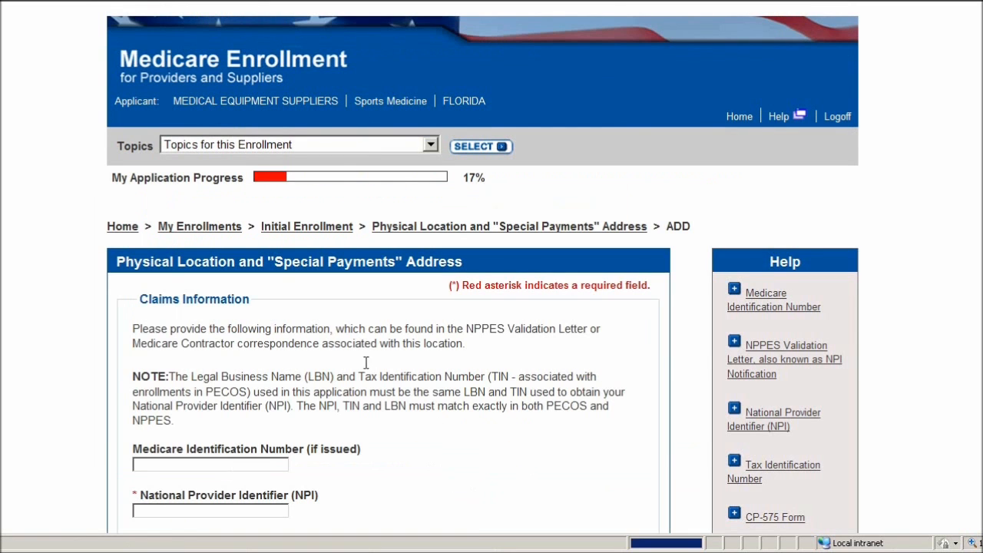
{"action": "scroll", "coordinate": [254, 266], "scroll_direction": "down", "scroll_amount": 2}
{"action": "scroll", "coordinate": [254, 266], "scroll_direction": "down", "scroll_amount": 3}
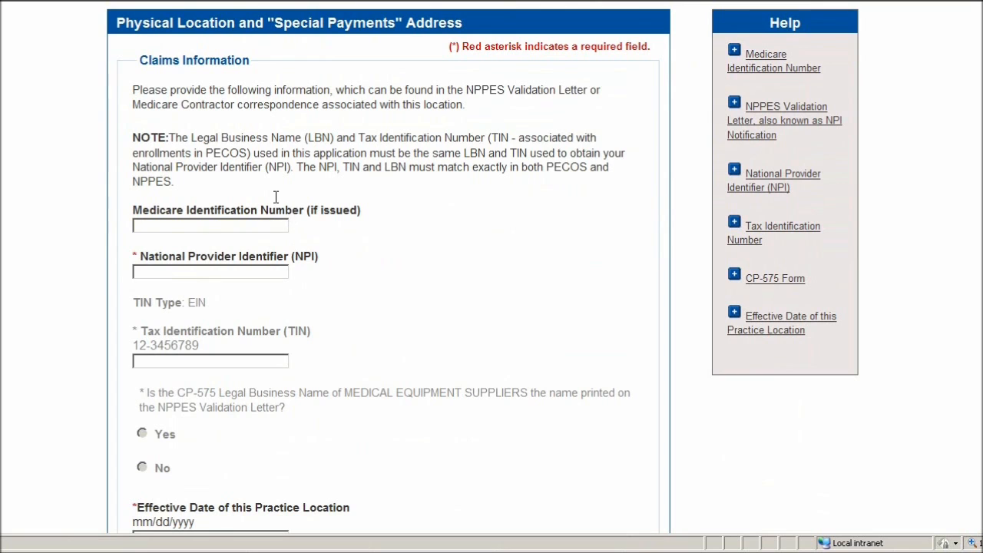
{"action": "scroll", "coordinate": [278, 189], "scroll_direction": "down", "scroll_amount": 2}
{"action": "left_click", "coordinate": [278, 190]}
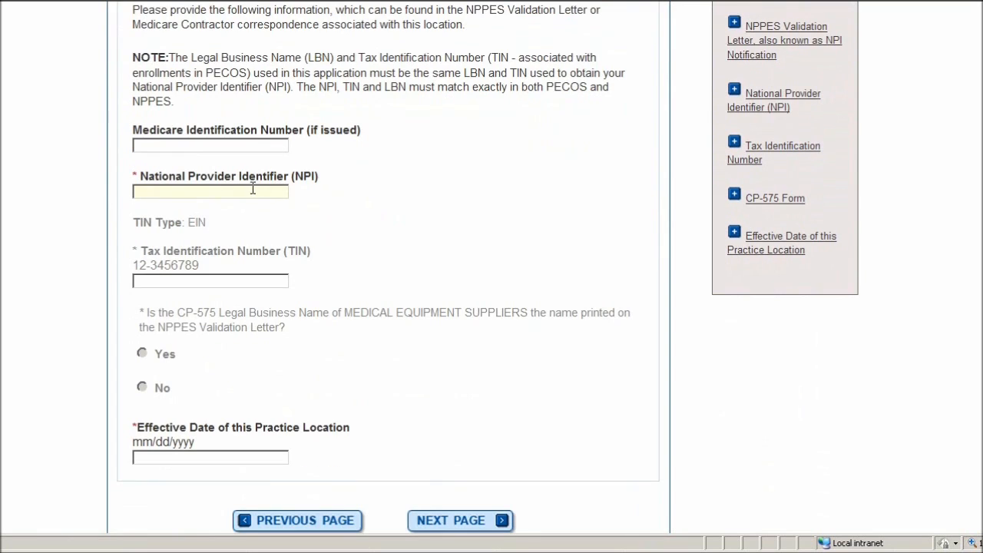
{"action": "left_click", "coordinate": [168, 279]}
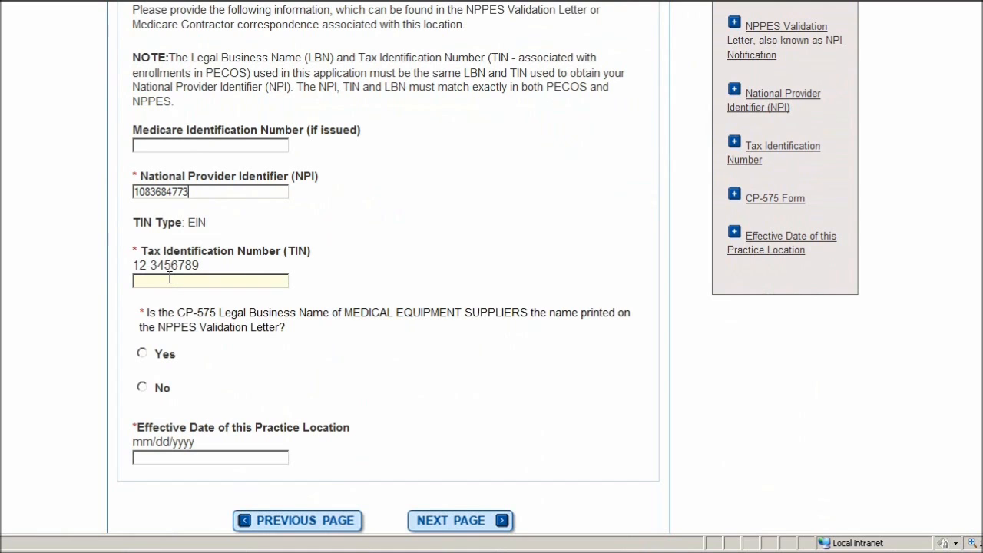
- Answer Yes to the CP-575 name question, set effective date 01/01/2012, and continue
{"action": "scroll", "coordinate": [238, 353], "scroll_direction": "down", "scroll_amount": 2}
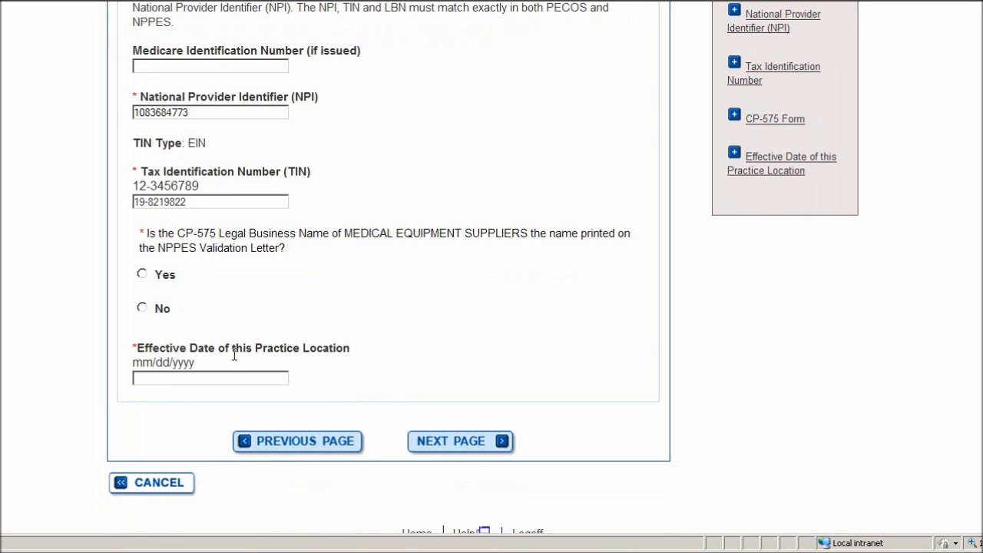
{"action": "left_click", "coordinate": [146, 274]}
{"action": "left_click", "coordinate": [165, 377]}
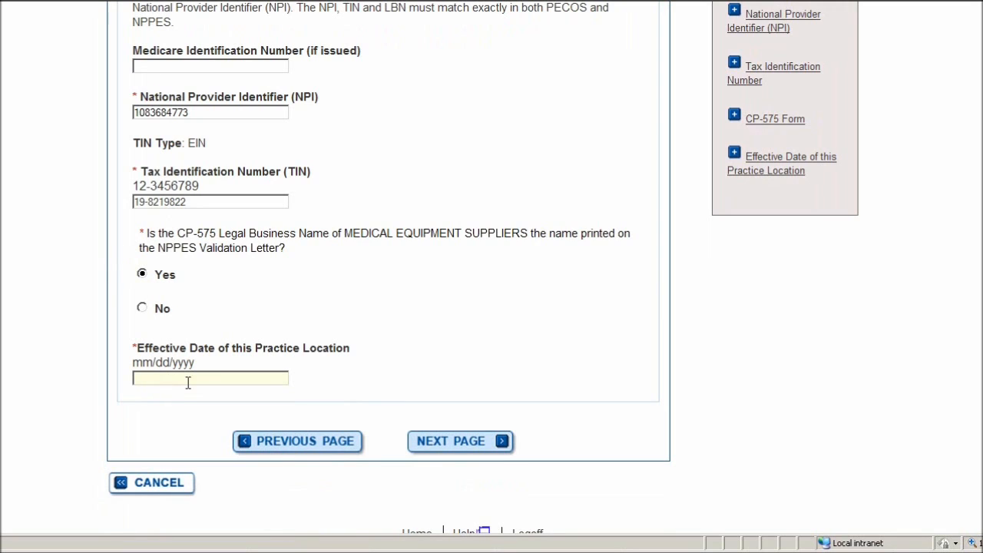
{"action": "type", "text": "01/01/2012"}
{"action": "key", "text": "Tab"}
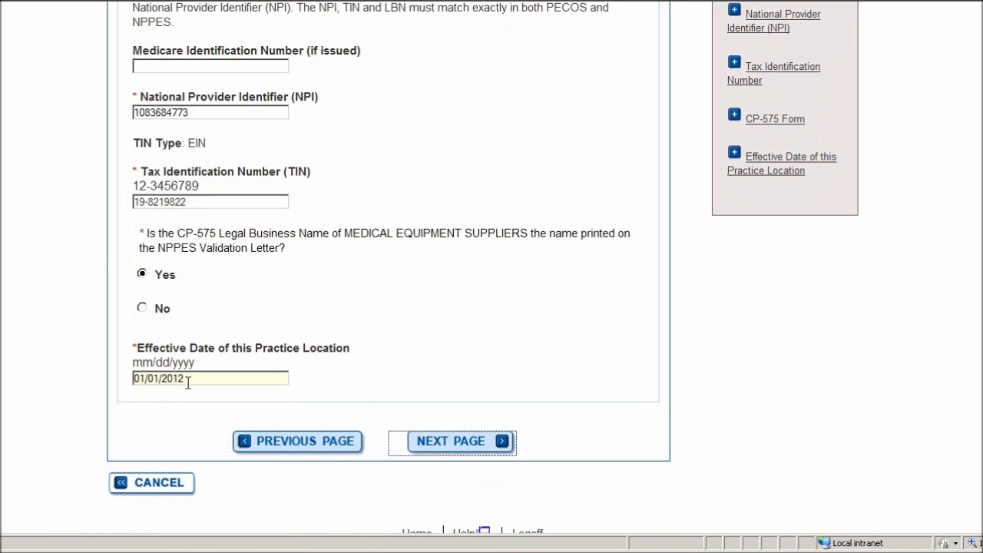
{"action": "key", "text": "Return"}
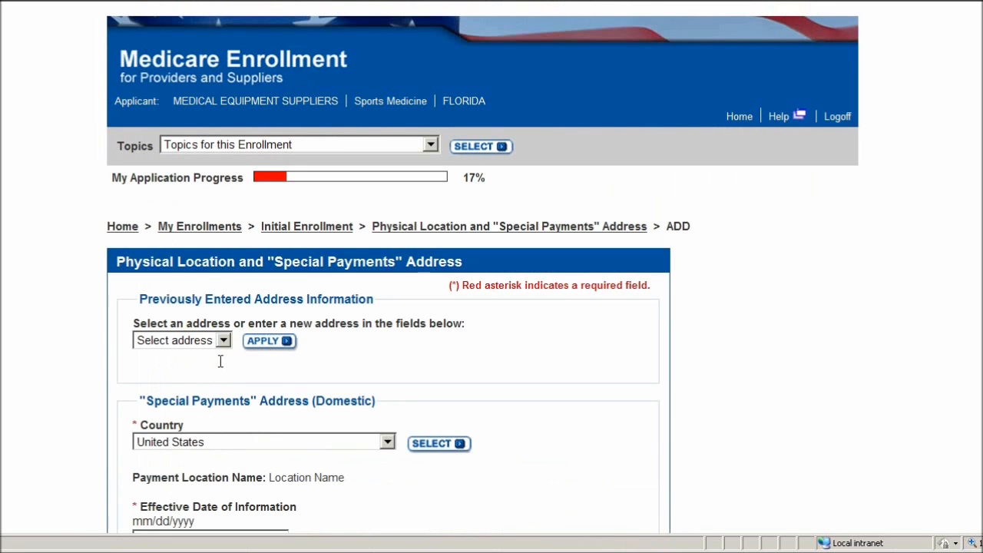
- Fill in the Special Payments address fields, including its effective date, and save it
{"action": "scroll", "coordinate": [222, 357], "scroll_direction": "down", "scroll_amount": 3}
{"action": "scroll", "coordinate": [225, 355], "scroll_direction": "down", "scroll_amount": 2}
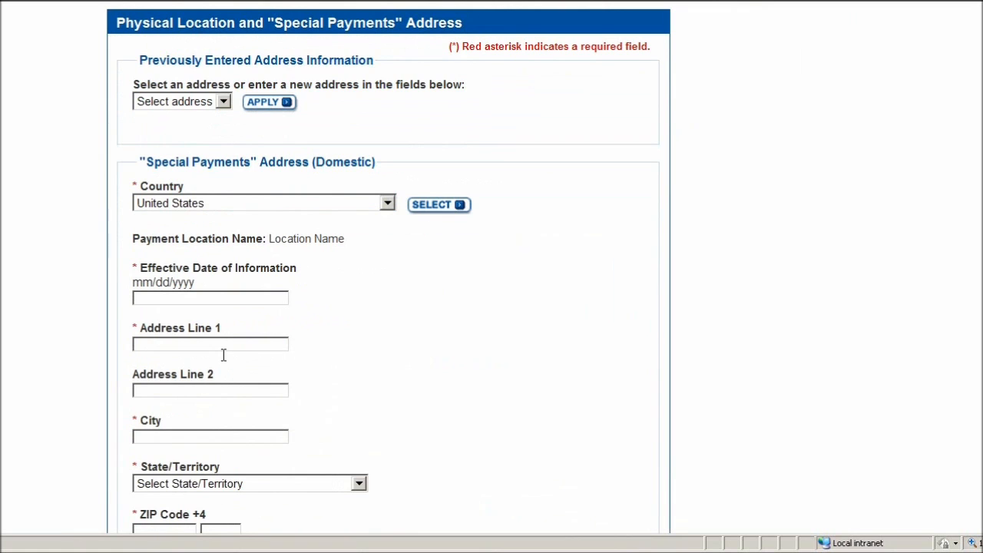
{"action": "scroll", "coordinate": [269, 209], "scroll_direction": "down", "scroll_amount": 2}
{"action": "left_click", "coordinate": [226, 215]}
{"action": "type", "text": "01/01/2012"}
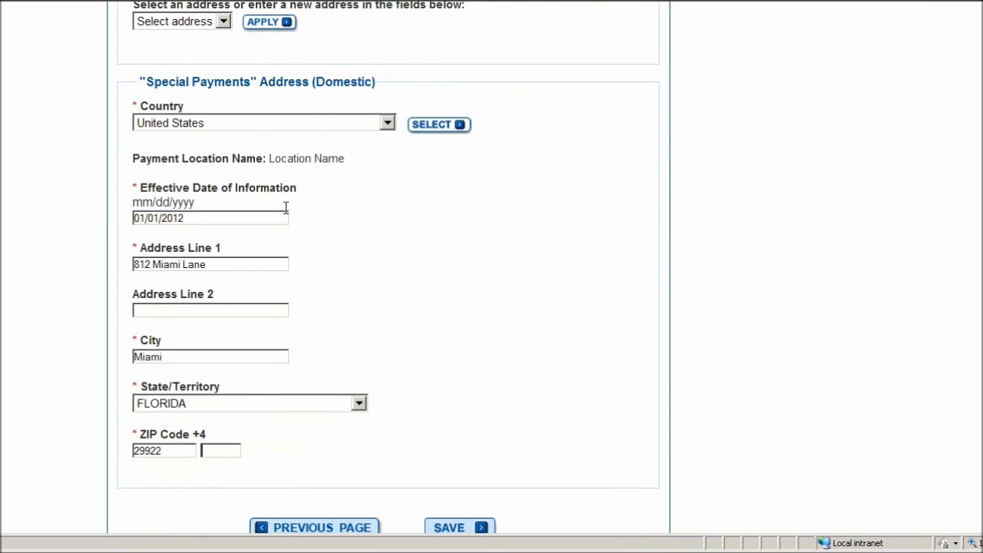
{"action": "scroll", "coordinate": [293, 205], "scroll_direction": "down", "scroll_amount": 2}
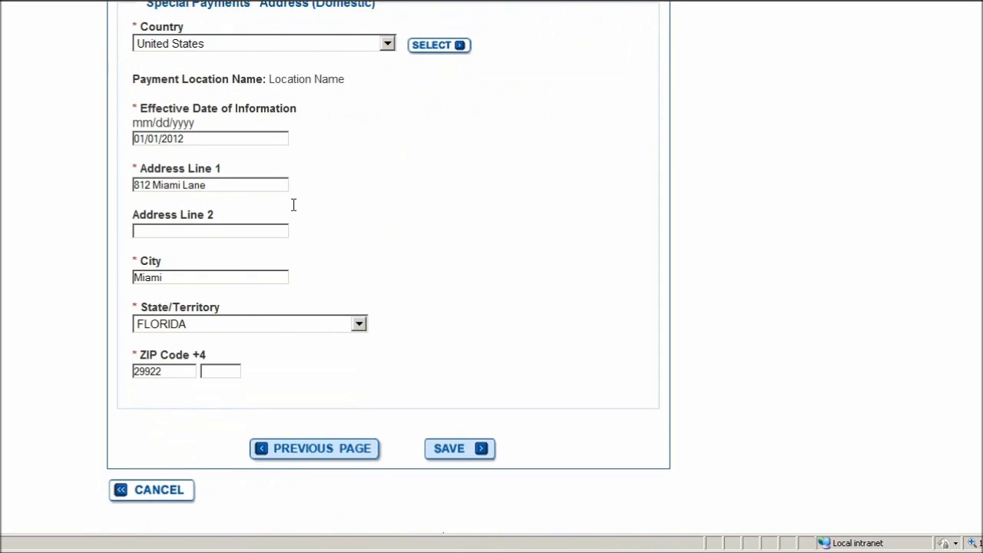
{"action": "left_click", "coordinate": [461, 452]}
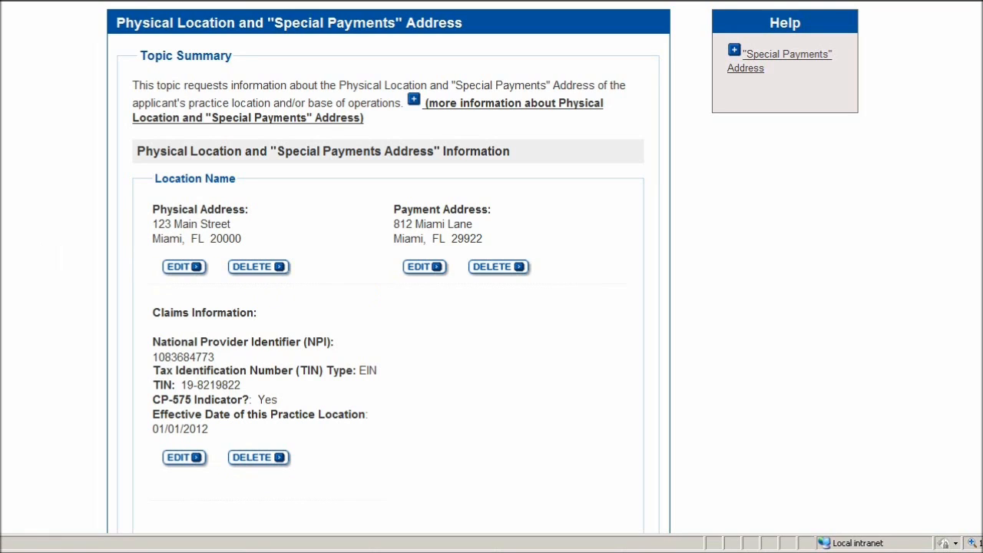
- Advance from the Topic Summary to the Required and/or Supporting Documentation topic
{"action": "scroll", "coordinate": [114, 207], "scroll_direction": "down", "scroll_amount": 2}
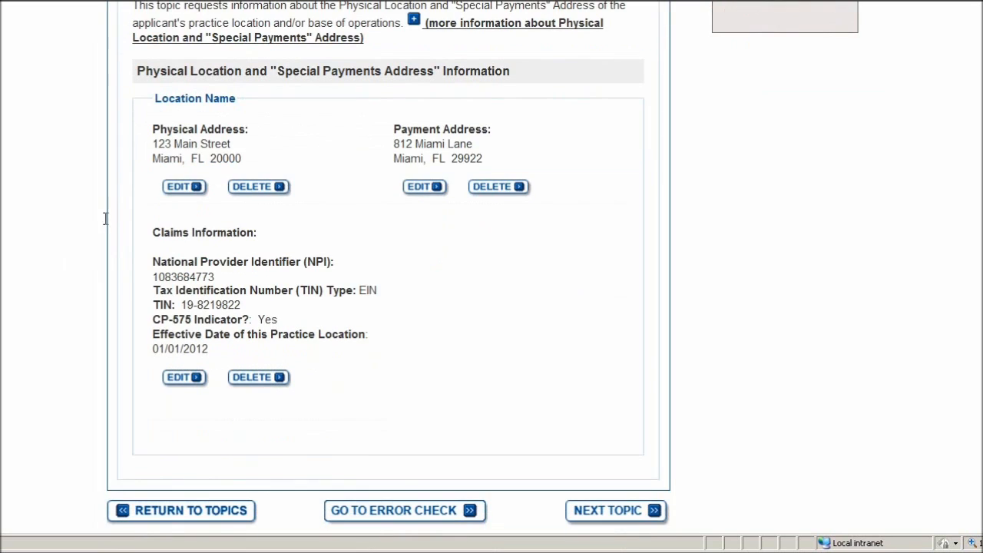
{"action": "scroll", "coordinate": [438, 176], "scroll_direction": "down", "scroll_amount": 2}
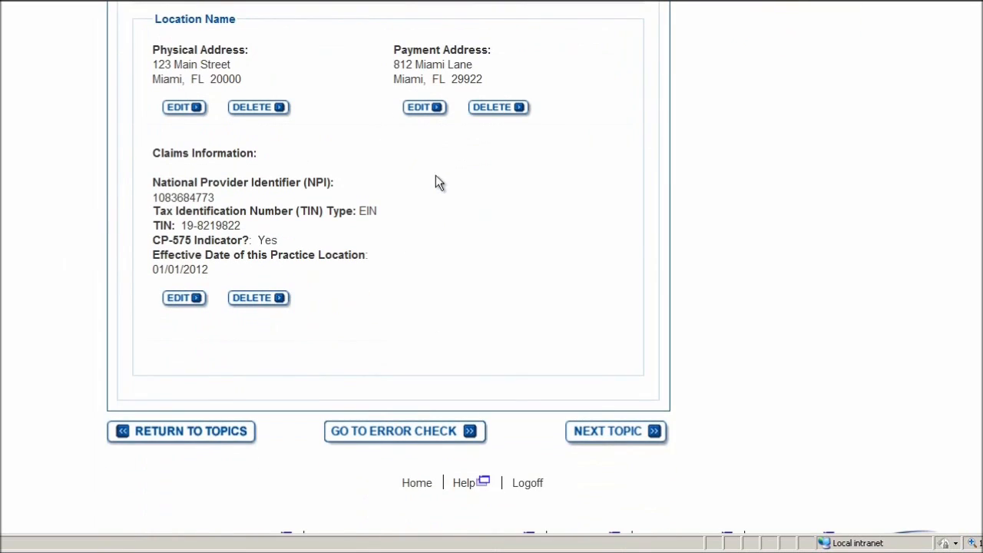
{"action": "left_click", "coordinate": [612, 438]}
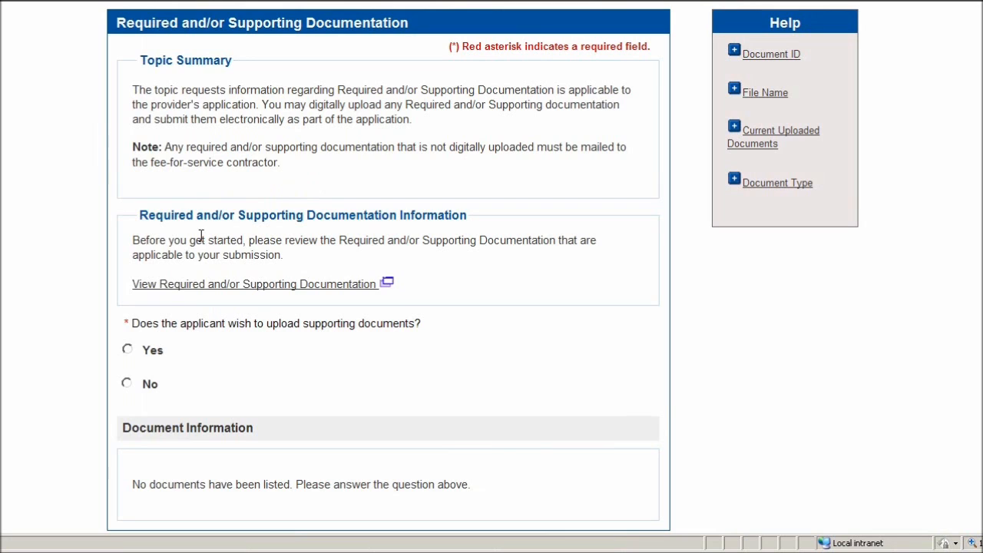
- Answer Yes to uploading supporting documents and bring the Upload Documents section into view
{"action": "scroll", "coordinate": [201, 234], "scroll_direction": "down", "scroll_amount": 3}
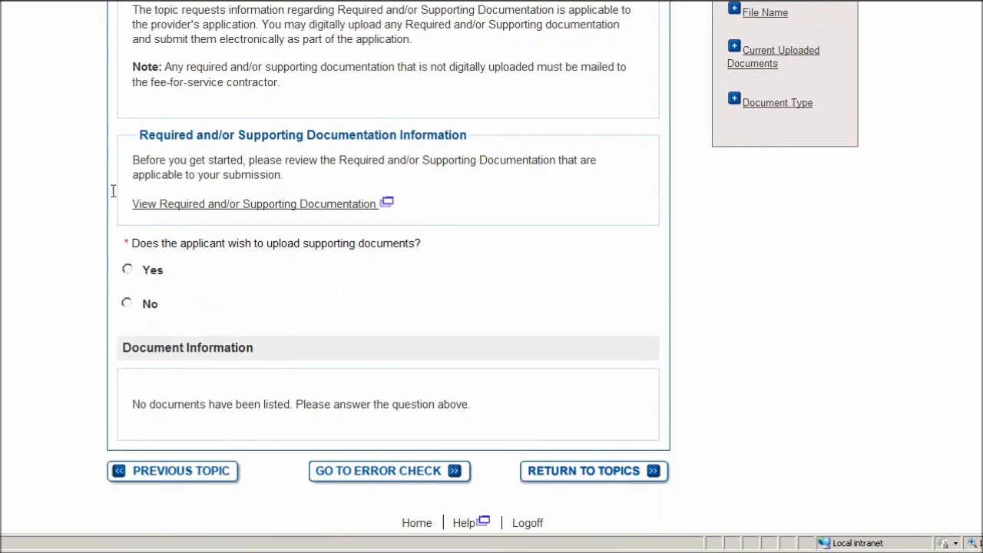
{"action": "left_click", "coordinate": [128, 272]}
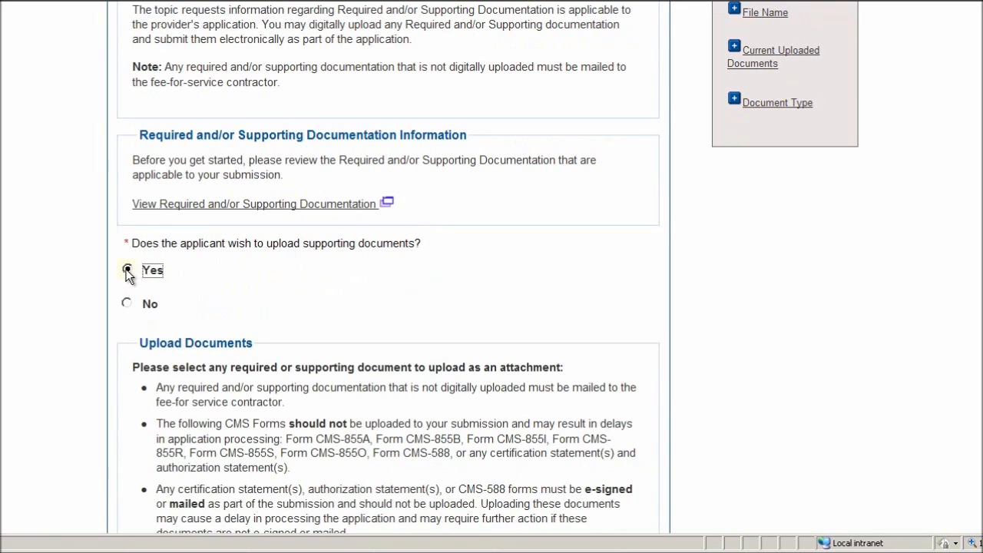
{"action": "scroll", "coordinate": [93, 256], "scroll_direction": "down", "scroll_amount": 6}
{"action": "scroll", "coordinate": [90, 252], "scroll_direction": "down", "scroll_amount": 3}
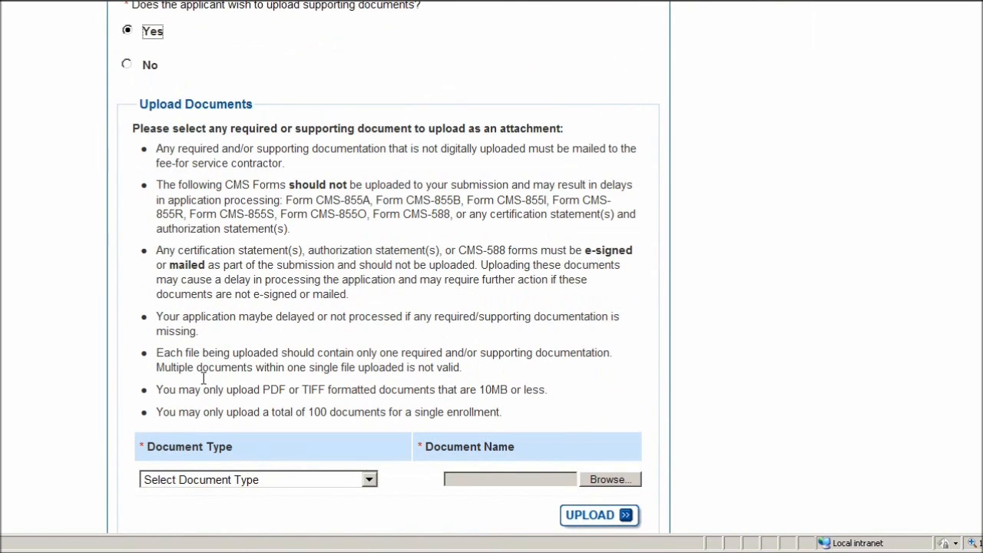
{"action": "scroll", "coordinate": [193, 344], "scroll_direction": "down", "scroll_amount": 5}
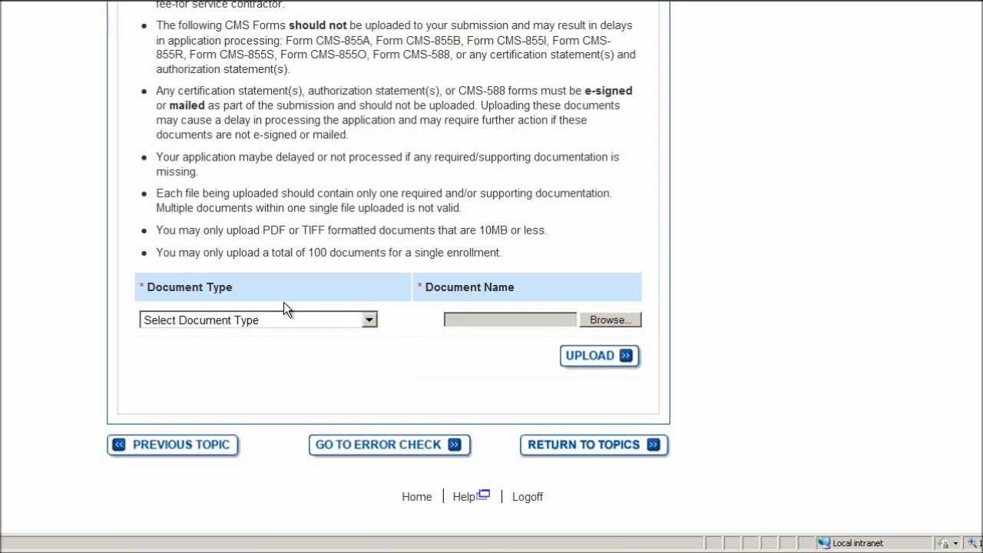
- Upload Certified License.pdf with Document Type set to Accreditations
{"action": "left_click", "coordinate": [249, 323]}
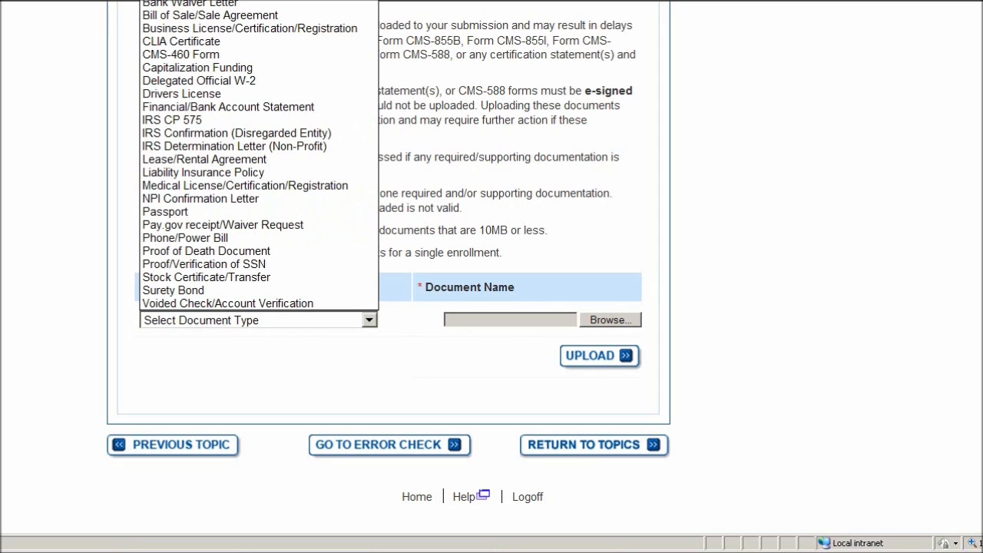
{"action": "left_click", "coordinate": [230, 1]}
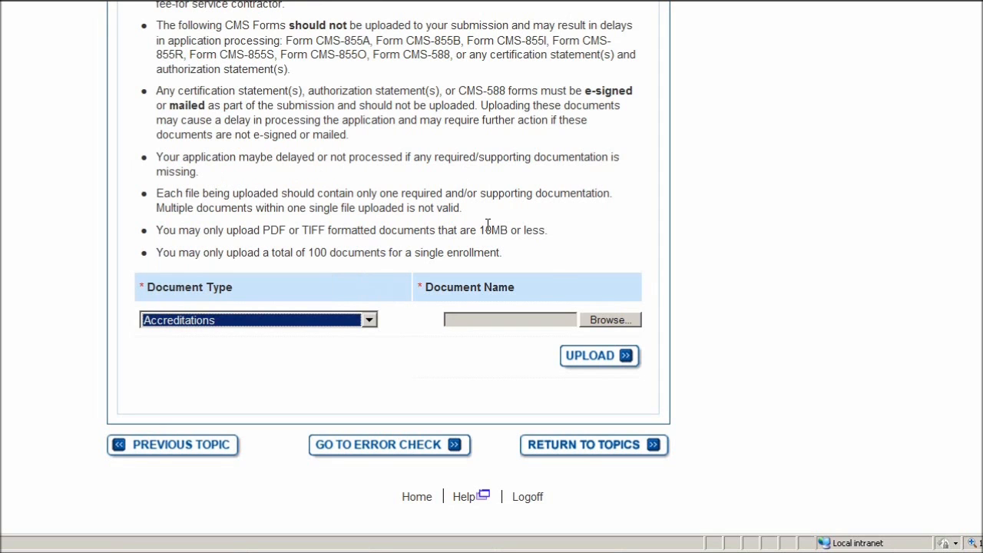
{"action": "left_click", "coordinate": [607, 319]}
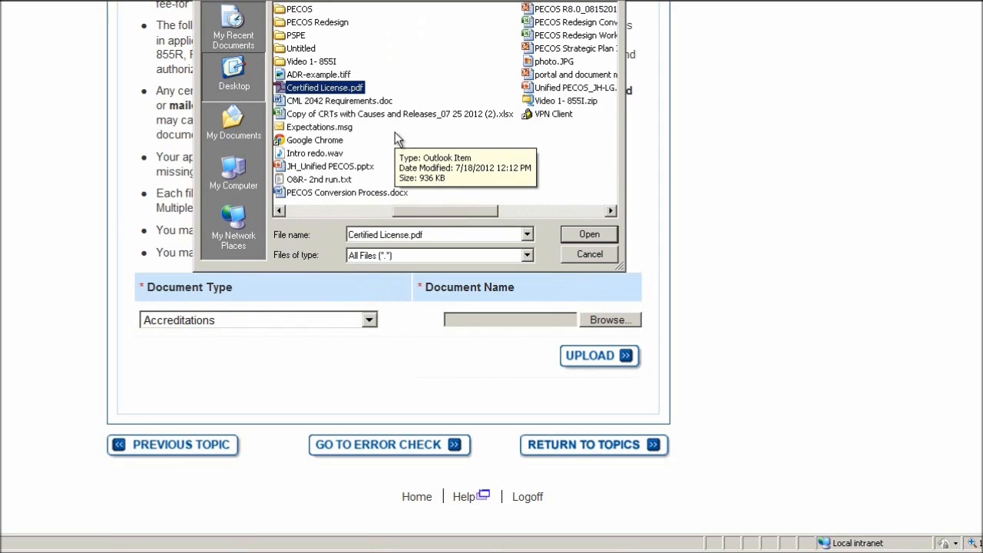
{"action": "left_click", "coordinate": [587, 235]}
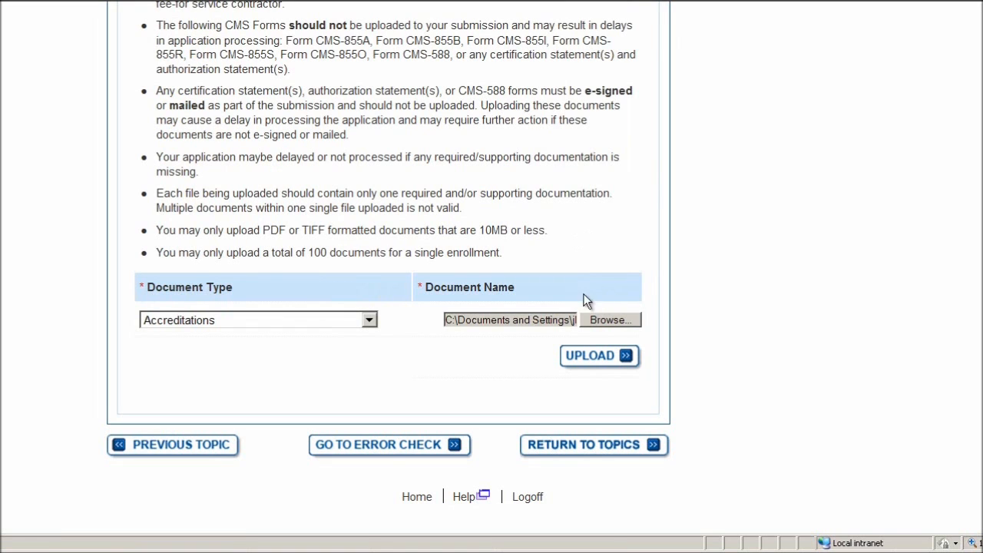
{"action": "left_click", "coordinate": [598, 356]}
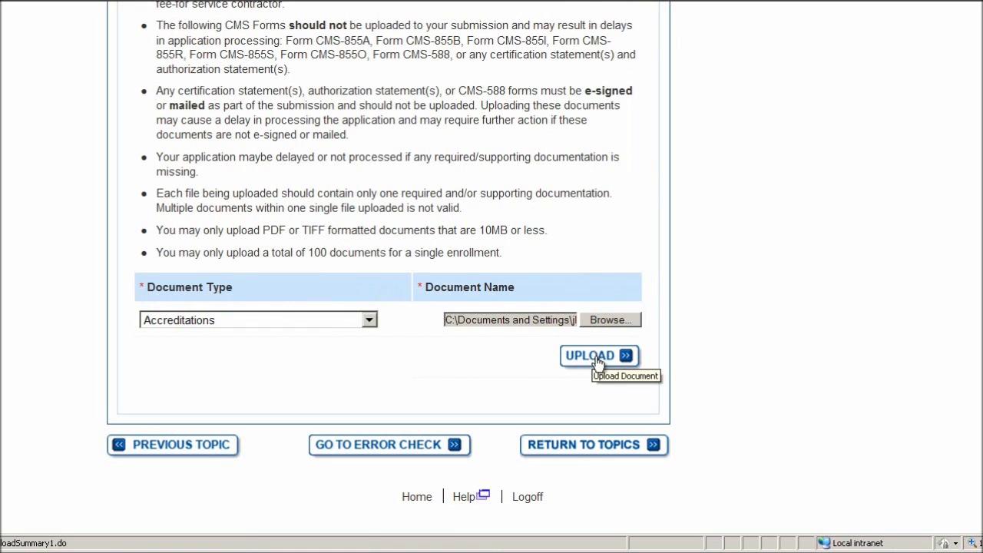
- Scroll to check Certified License.pdf under Current Uploaded Documents and reach the navigation buttons
{"action": "scroll", "coordinate": [516, 313], "scroll_direction": "down", "scroll_amount": 3}
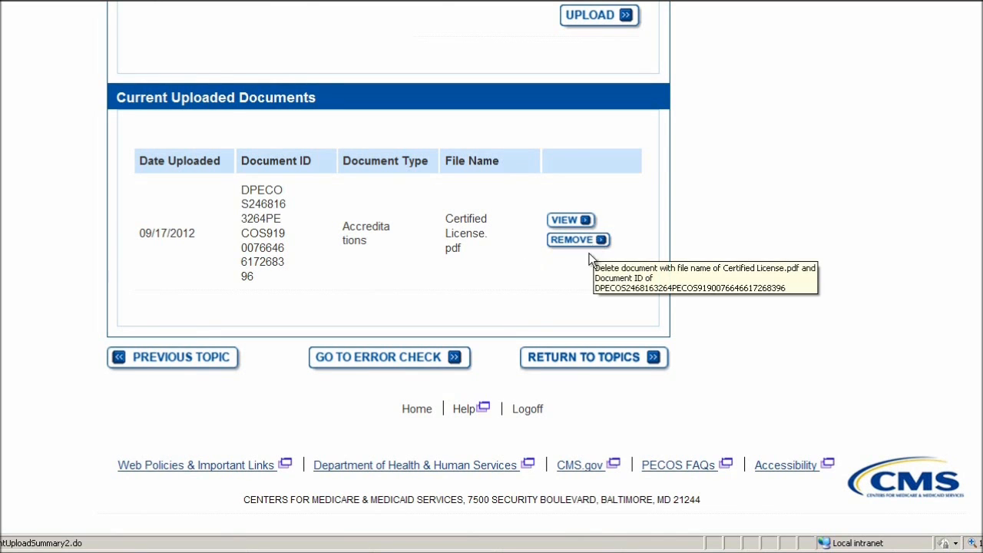
{"action": "scroll", "coordinate": [473, 295], "scroll_direction": "up", "scroll_amount": 3}
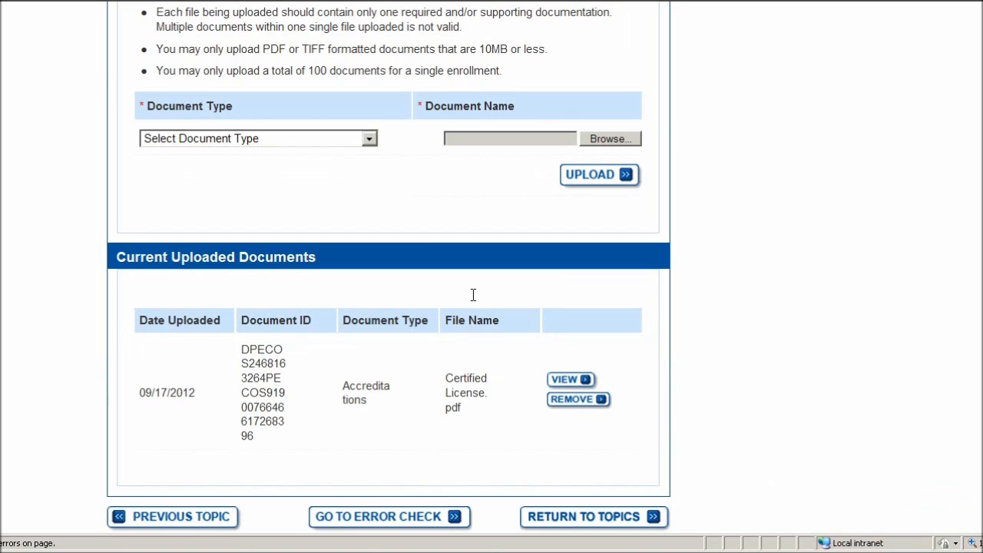
{"action": "scroll", "coordinate": [499, 269], "scroll_direction": "down", "scroll_amount": 2}
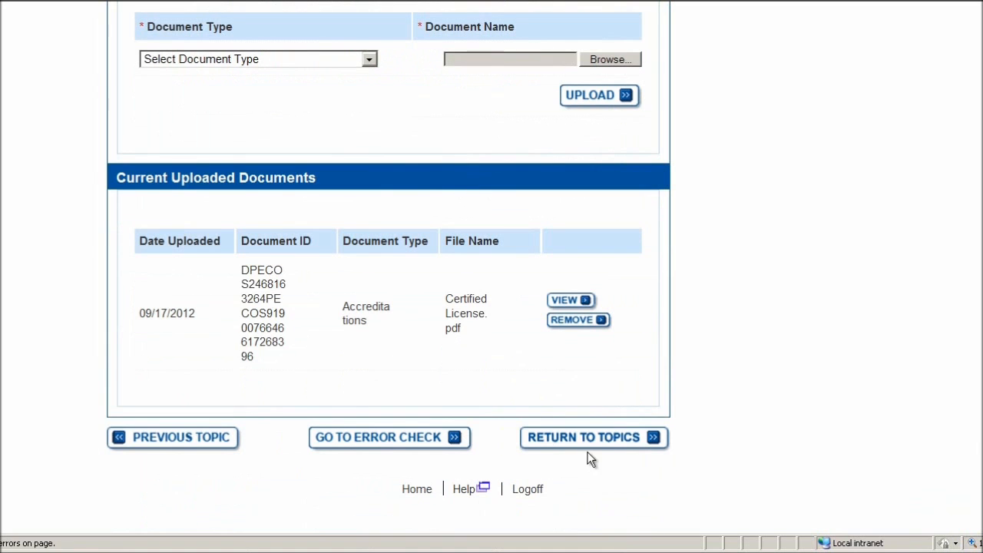
- Return to Topic View and begin submission to reach the E-Signature Option page
{"action": "left_click", "coordinate": [531, 426]}
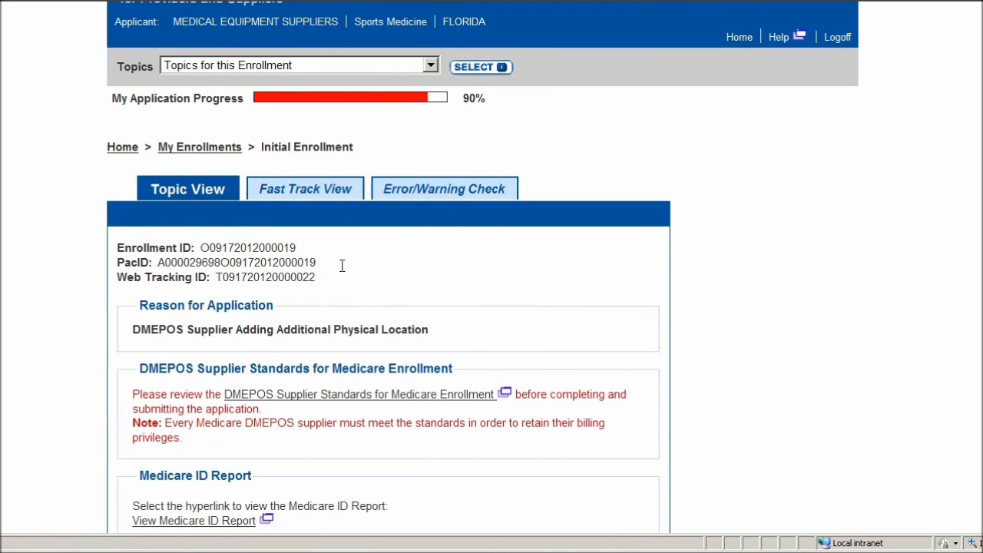
{"action": "scroll", "coordinate": [336, 252], "scroll_direction": "down", "scroll_amount": 10}
{"action": "scroll", "coordinate": [309, 232], "scroll_direction": "down", "scroll_amount": 6}
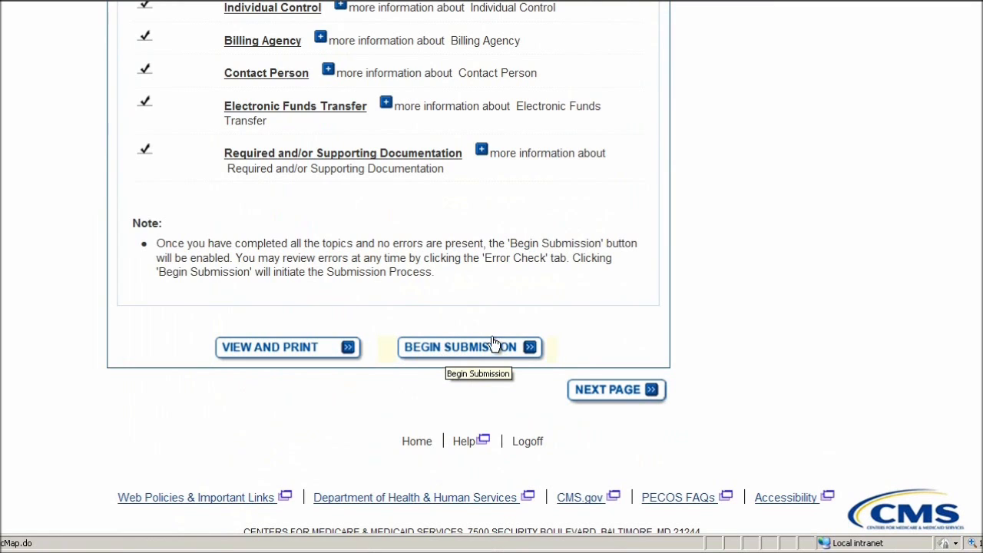
{"action": "left_click", "coordinate": [442, 350]}
{"action": "scroll", "coordinate": [307, 299], "scroll_direction": "down", "scroll_amount": 2}
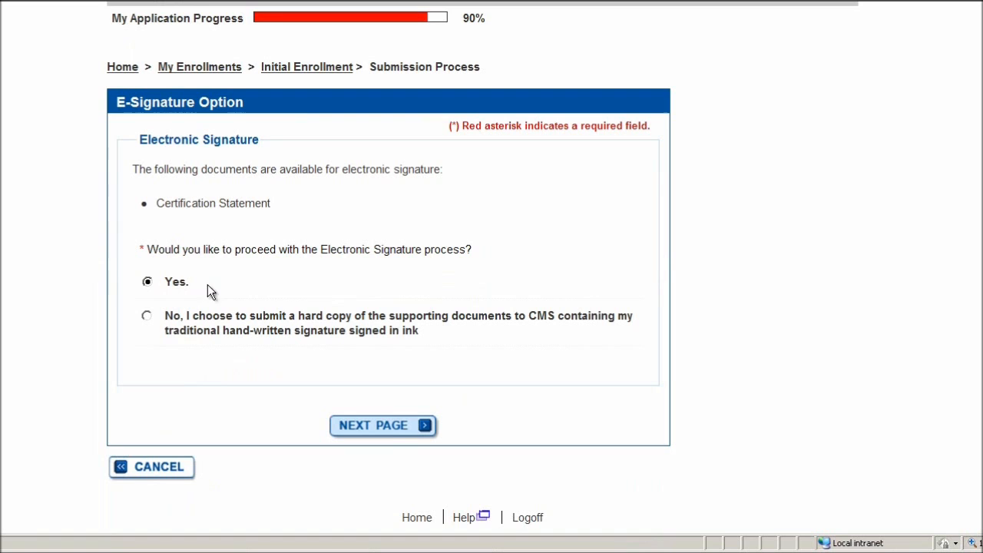
- Enter and confirm the authorized official's e-mail address, then apply that official as organization signer
{"action": "left_click", "coordinate": [373, 430]}
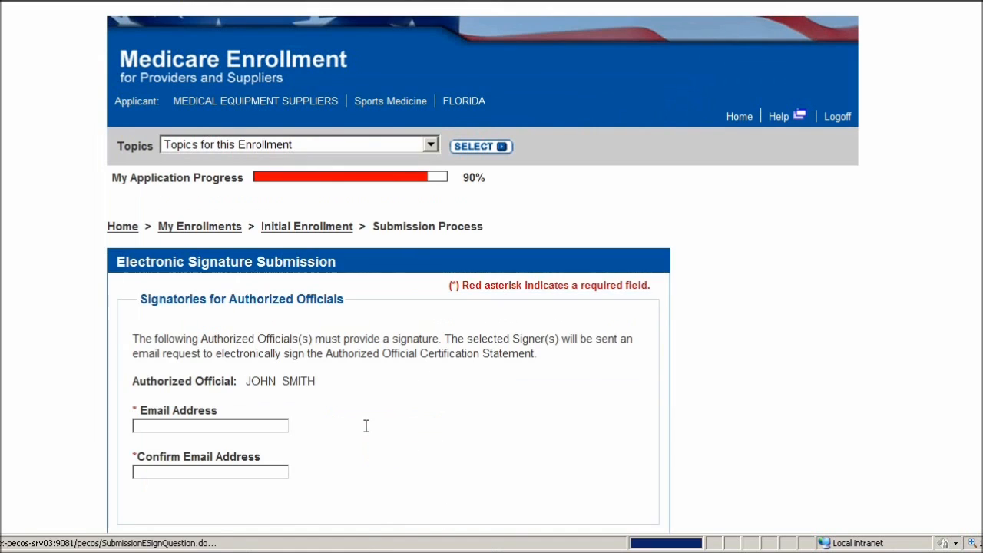
{"action": "scroll", "coordinate": [158, 265], "scroll_direction": "down", "scroll_amount": 2}
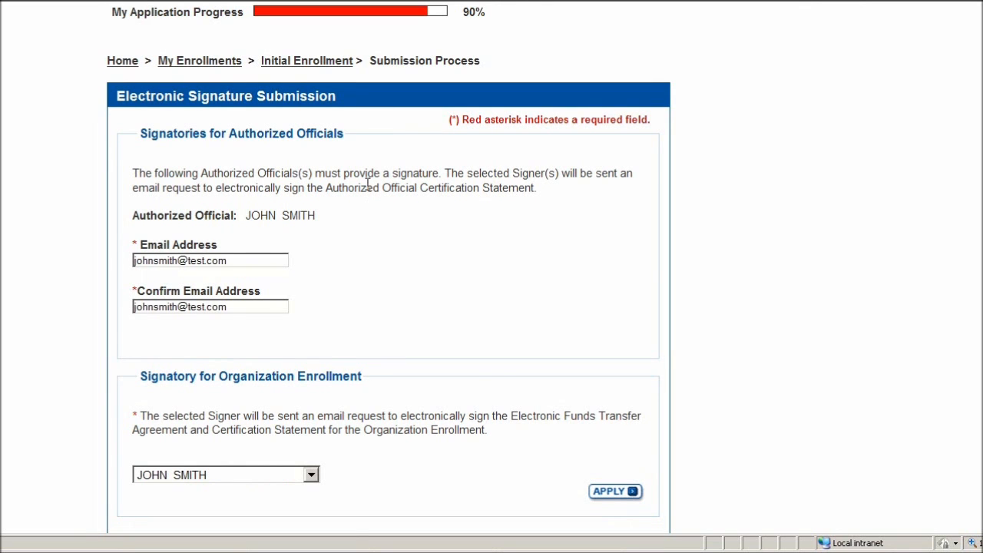
{"action": "scroll", "coordinate": [368, 184], "scroll_direction": "down", "scroll_amount": 5}
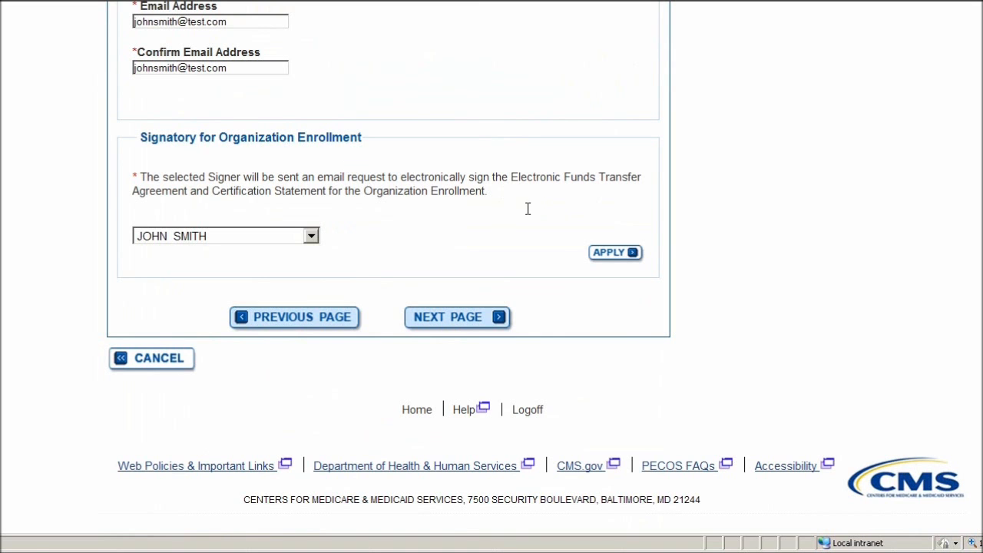
{"action": "left_click", "coordinate": [614, 253]}
{"action": "scroll", "coordinate": [373, 270], "scroll_direction": "down", "scroll_amount": 5}
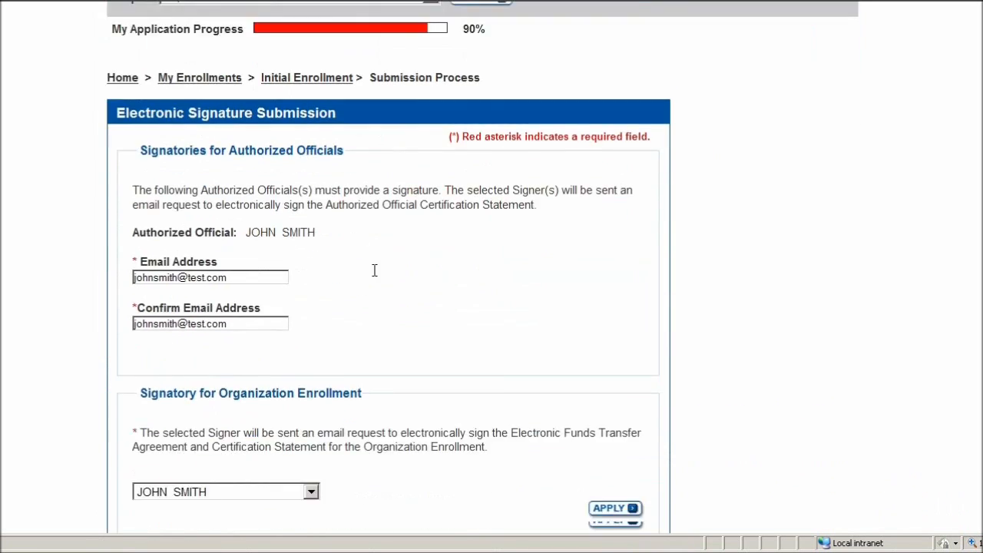
- Apply NATIONAL SUPPLIER CLEARINGHOUSE as Fee-For-Service Contractor, showing the $523 application fee
{"action": "left_click", "coordinate": [463, 325]}
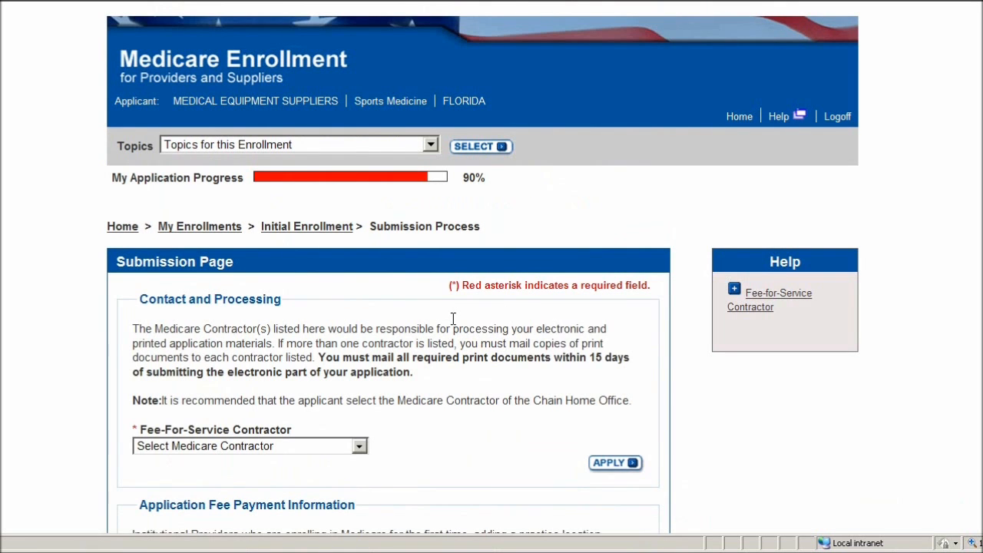
{"action": "scroll", "coordinate": [365, 254], "scroll_direction": "down", "scroll_amount": 3}
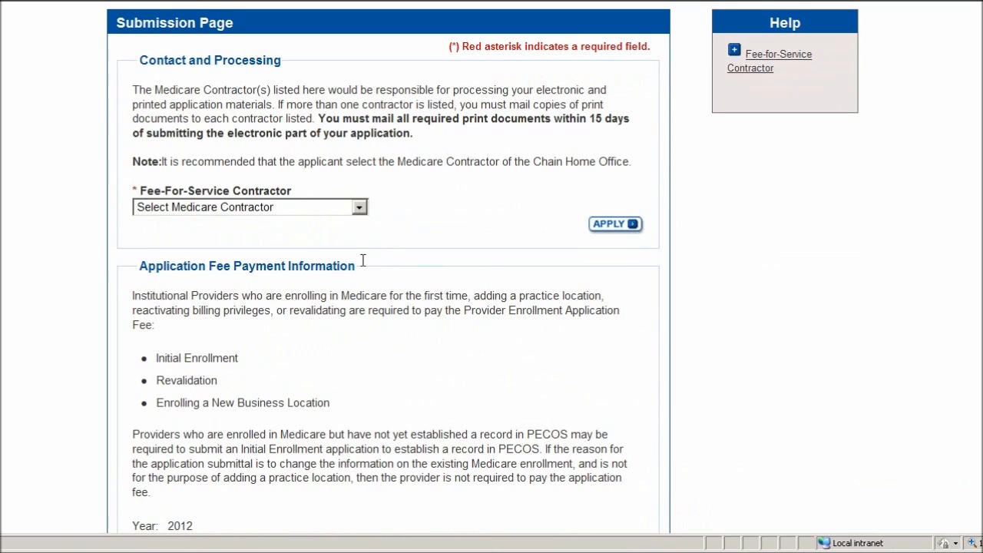
{"action": "left_click", "coordinate": [359, 207]}
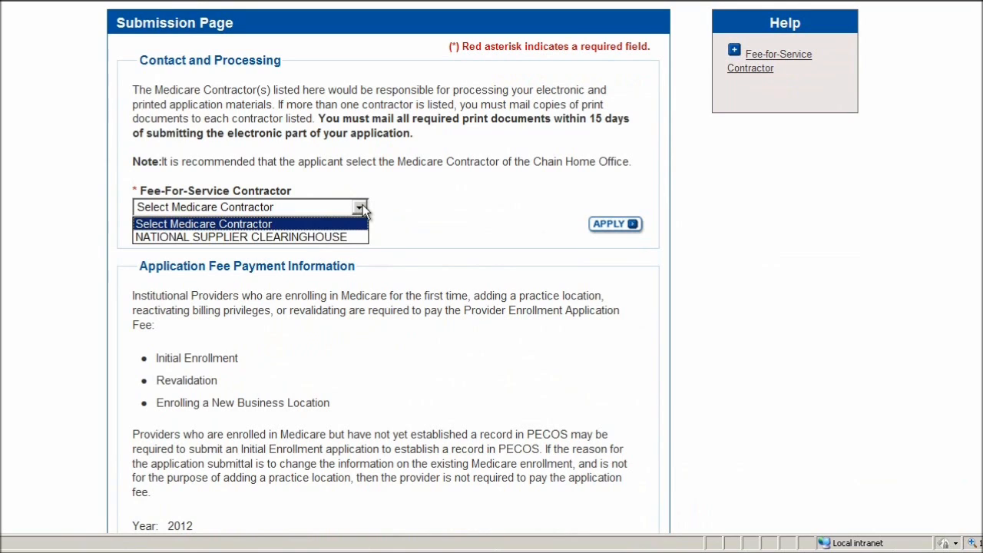
{"action": "left_click", "coordinate": [286, 236]}
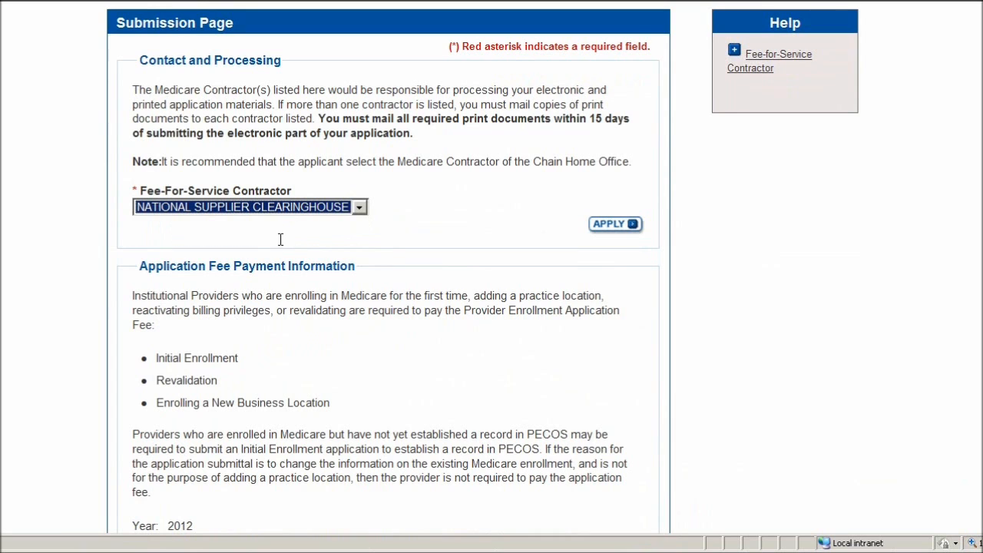
{"action": "left_click", "coordinate": [614, 224]}
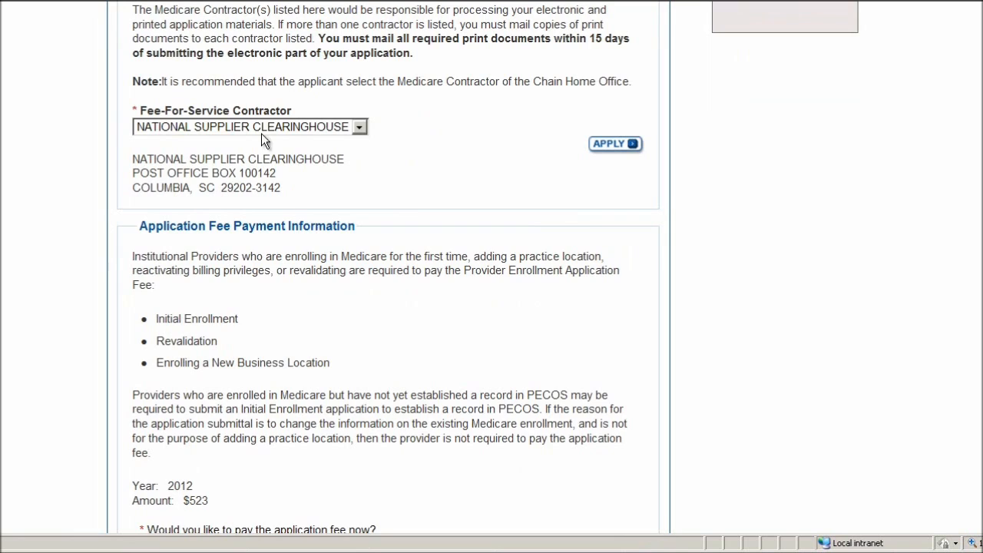
{"action": "scroll", "coordinate": [276, 126], "scroll_direction": "down", "scroll_amount": 5}
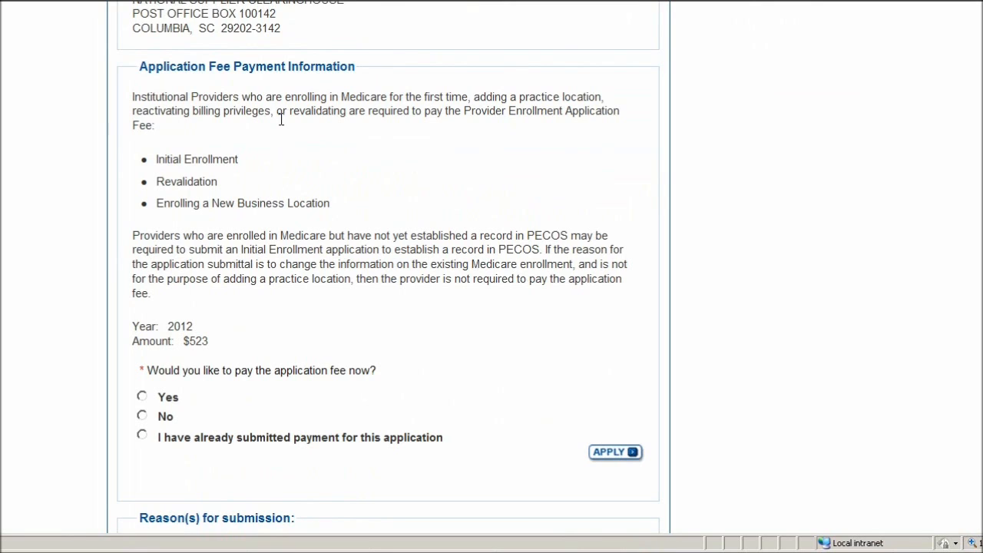
- Record that payment for this application has already been submitted
{"action": "left_click", "coordinate": [142, 435]}
{"action": "left_click", "coordinate": [614, 452]}
{"action": "scroll", "coordinate": [492, 430], "scroll_direction": "down", "scroll_amount": 5}
{"action": "scroll", "coordinate": [474, 416], "scroll_direction": "down", "scroll_amount": 8}
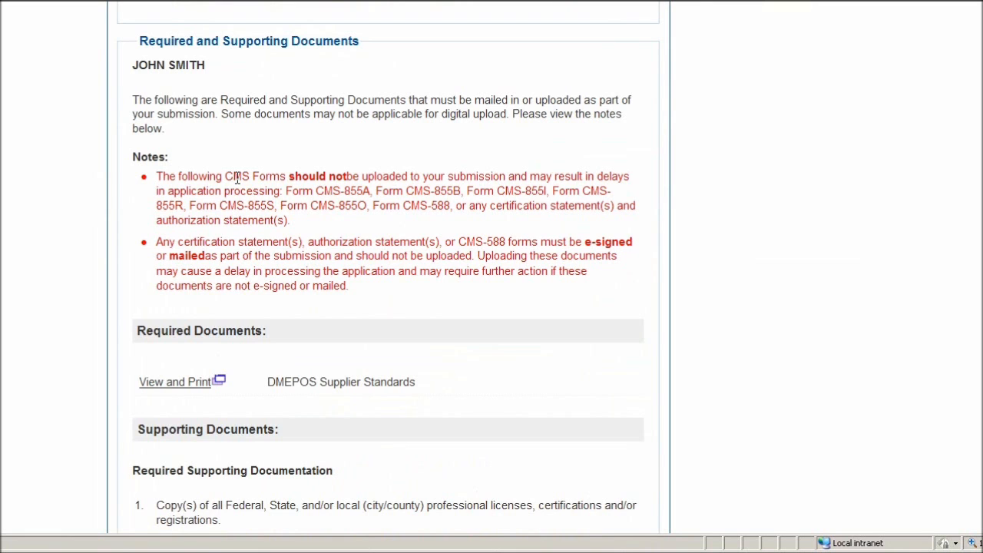
- Review the required documents, confirming Certified License.pdf as the Accreditations upload dated 09/17/2012
{"action": "scroll", "coordinate": [237, 177], "scroll_direction": "down", "scroll_amount": 3}
{"action": "scroll", "coordinate": [241, 131], "scroll_direction": "up", "scroll_amount": 3}
{"action": "scroll", "coordinate": [177, 107], "scroll_direction": "down", "scroll_amount": 5}
{"action": "scroll", "coordinate": [192, 111], "scroll_direction": "down", "scroll_amount": 15}
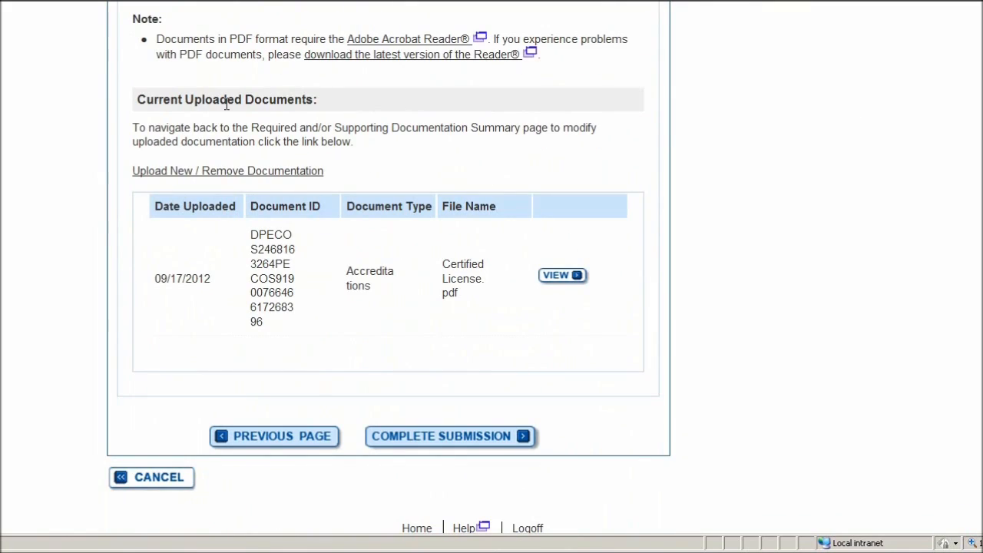
{"action": "scroll", "coordinate": [253, 113], "scroll_direction": "down", "scroll_amount": 2}
{"action": "scroll", "coordinate": [281, 123], "scroll_direction": "up", "scroll_amount": 5}
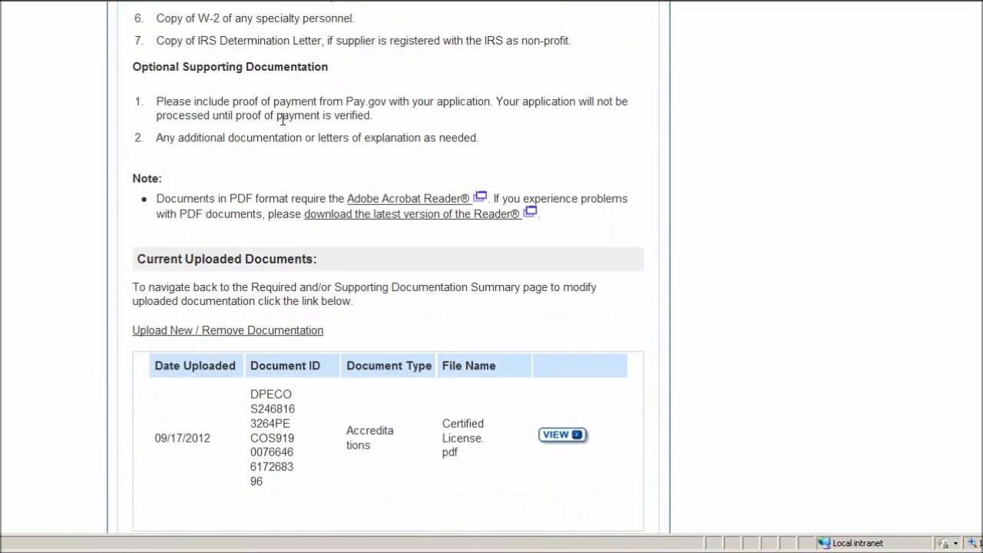
{"action": "scroll", "coordinate": [281, 122], "scroll_direction": "down", "scroll_amount": 5}
{"action": "scroll", "coordinate": [286, 125], "scroll_direction": "up", "scroll_amount": 1}
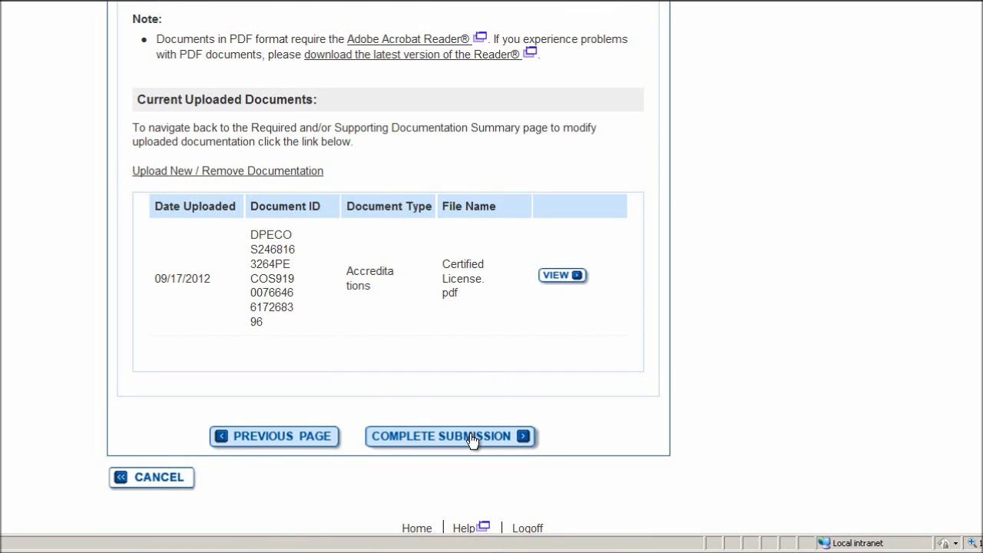
- Complete the submission, dismiss the webpage notice, and review the Submission Confirmation receipt
{"action": "left_click", "coordinate": [427, 443]}
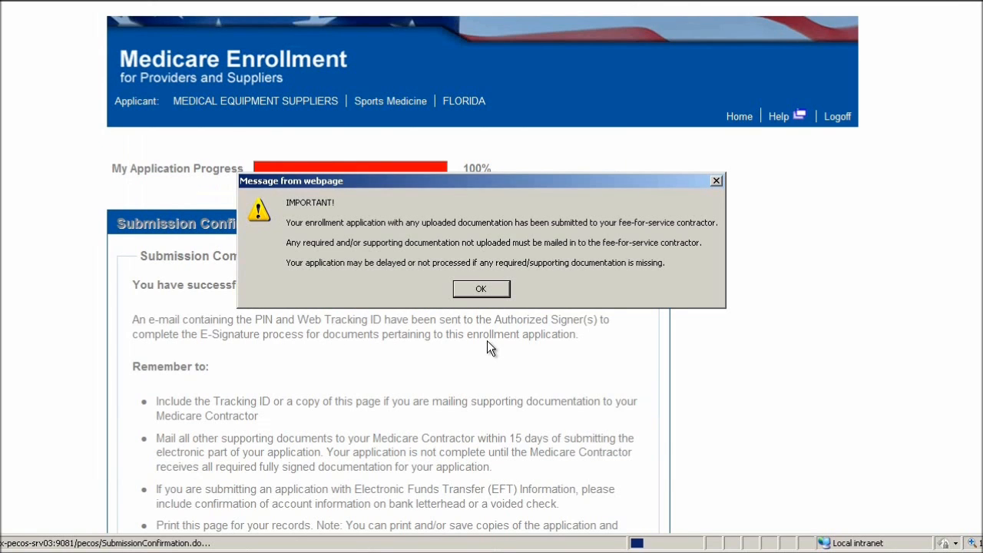
{"action": "left_click", "coordinate": [481, 291]}
{"action": "scroll", "coordinate": [316, 139], "scroll_direction": "down", "scroll_amount": 2}
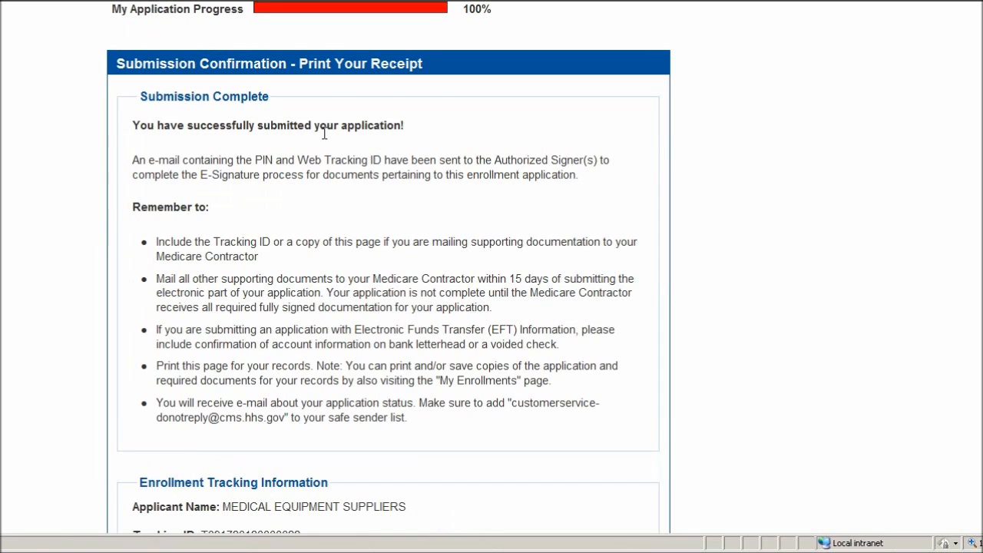
{"action": "scroll", "coordinate": [101, 139], "scroll_direction": "down", "scroll_amount": 8}
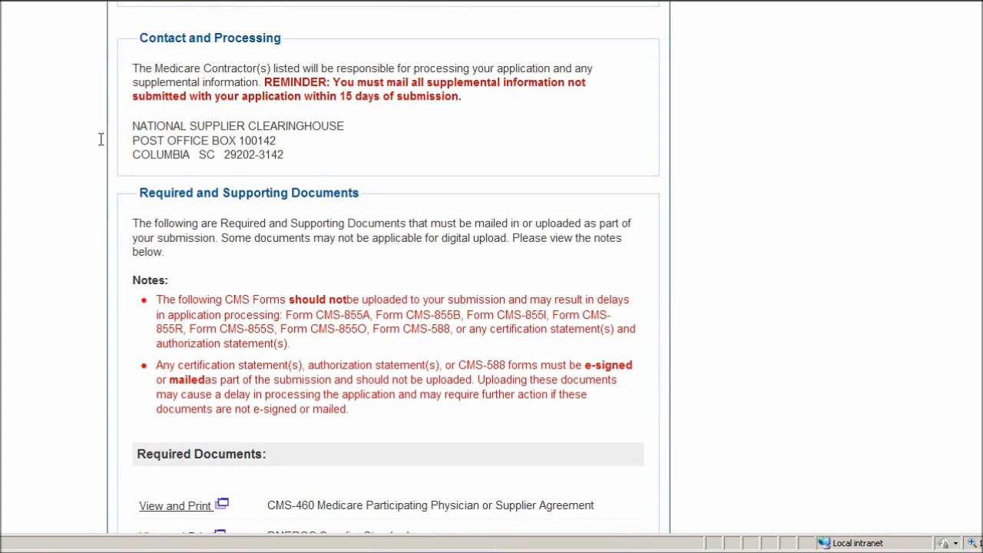
{"action": "scroll", "coordinate": [185, 107], "scroll_direction": "down", "scroll_amount": 4}
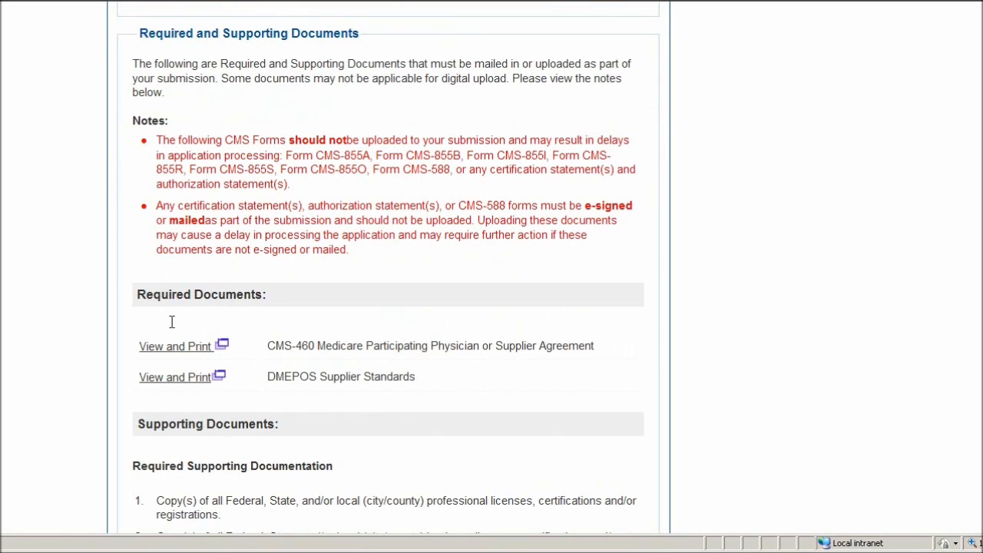
{"action": "scroll", "coordinate": [228, 229], "scroll_direction": "down", "scroll_amount": 8}
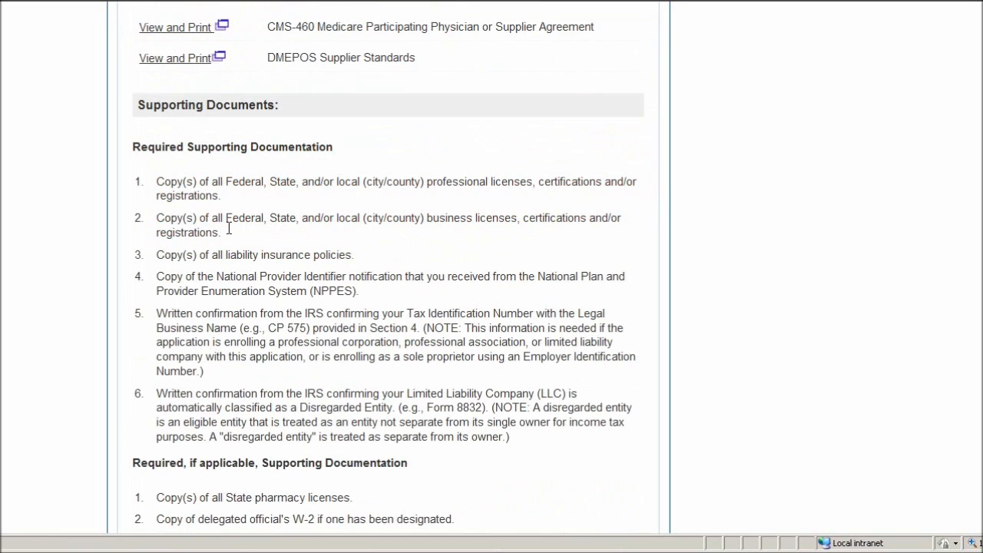